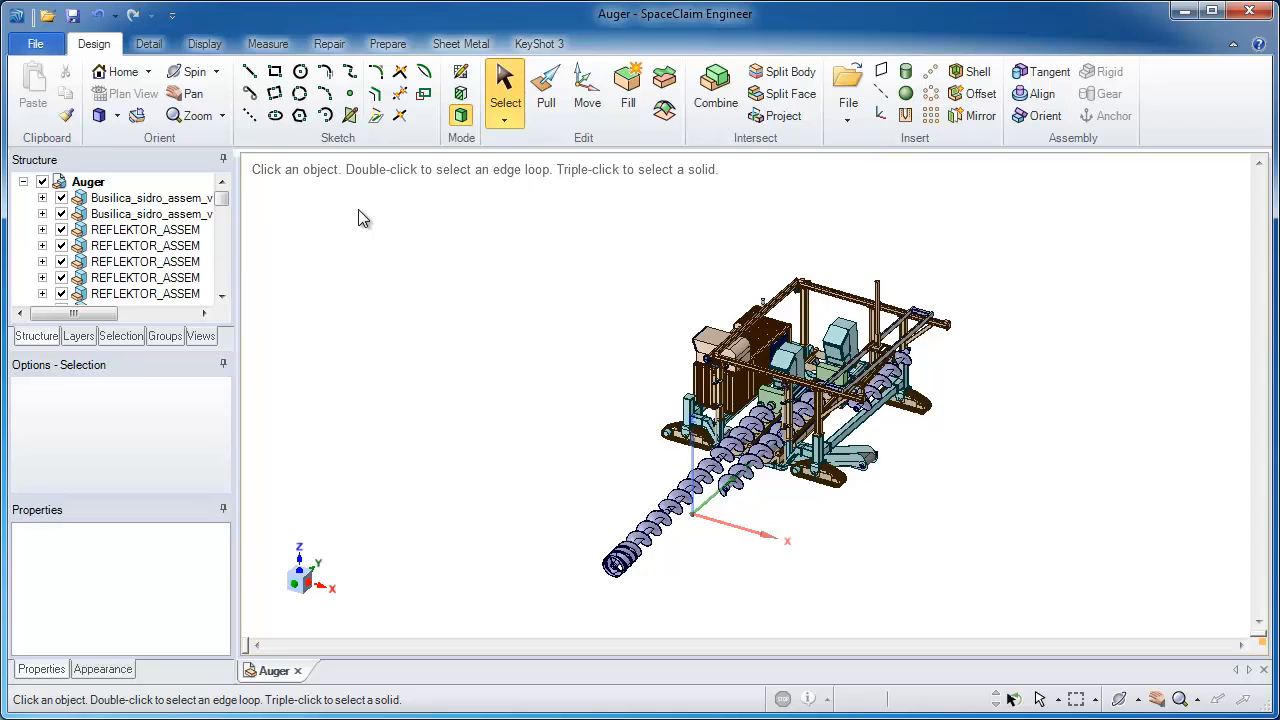
Step: Select every body in the auger assembly to check the body count, and clear the selection
{"action": "right_click", "coordinate": [358, 209]}
{"action": "mouse_move", "coordinate": [458, 323]}
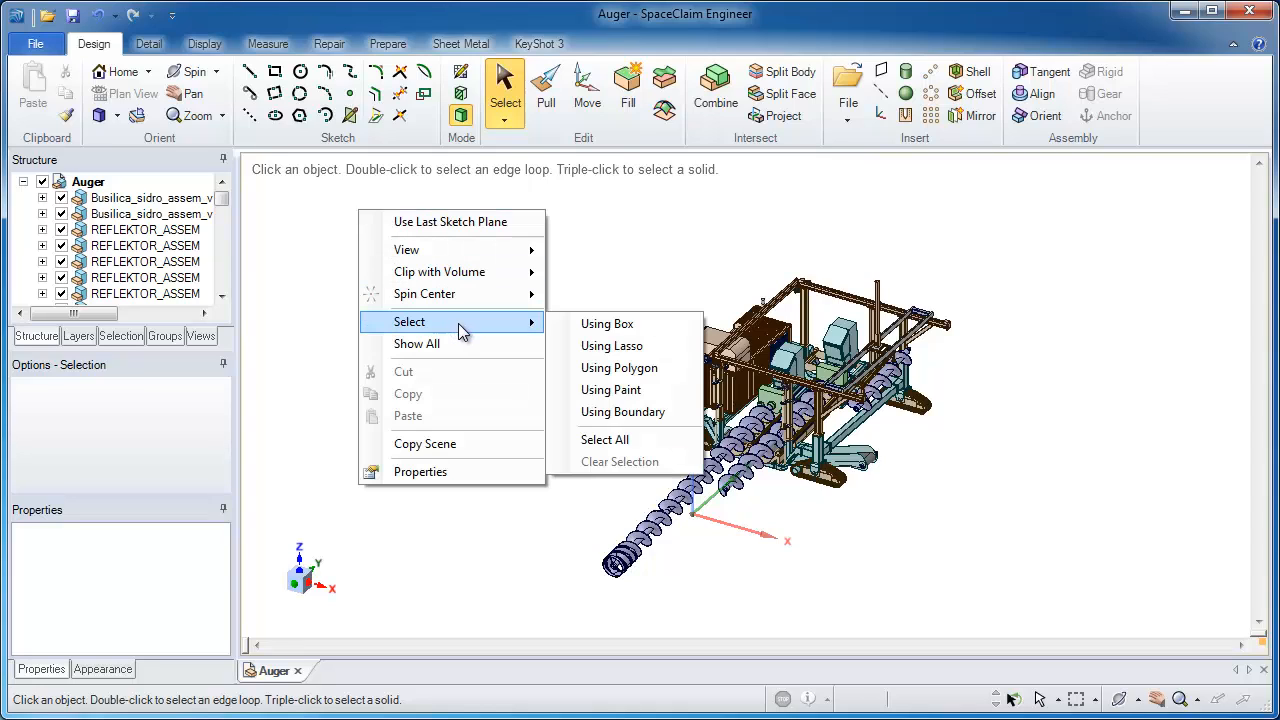
{"action": "left_click", "coordinate": [617, 441]}
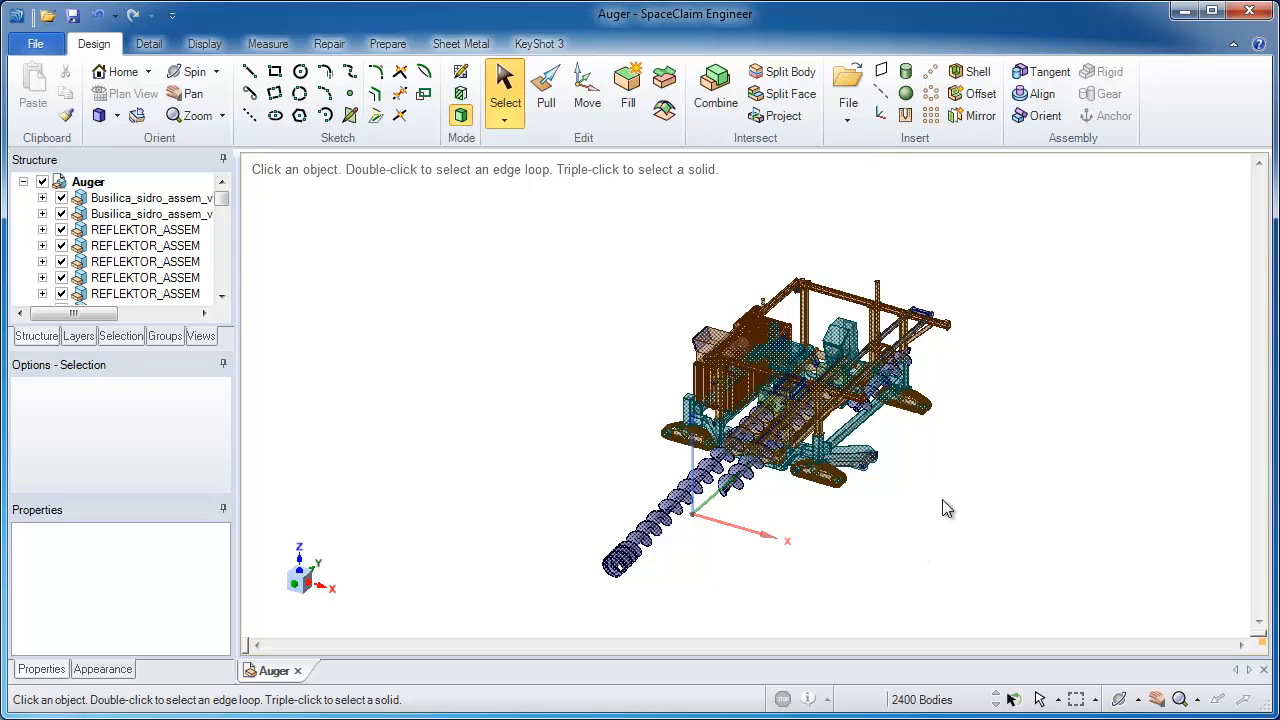
{"action": "left_click", "coordinate": [949, 508]}
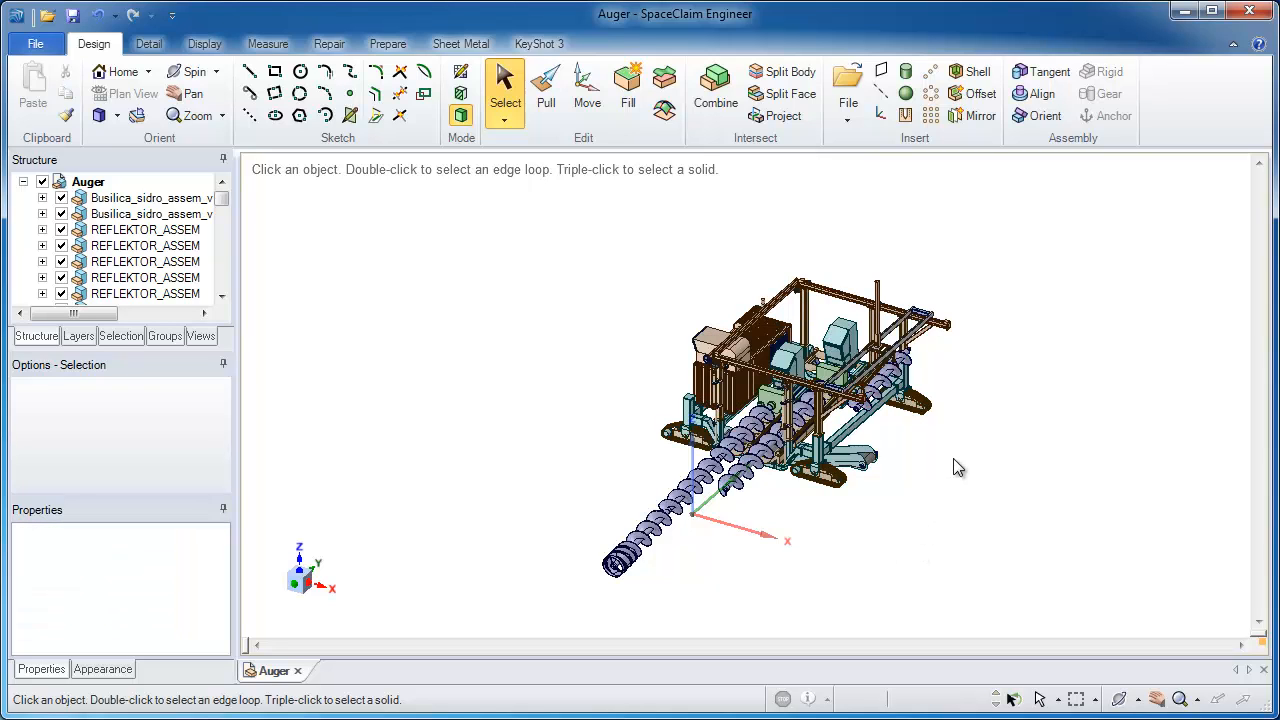
Step: Orient the assembly squarely to the front view, facing the frame posts, with nothing selected
{"action": "middle_click_drag", "start_coordinate": [905, 438], "coordinate": [906, 374]}
{"action": "scroll", "coordinate": [845, 370], "scroll_direction": "up", "scroll_amount": 10}
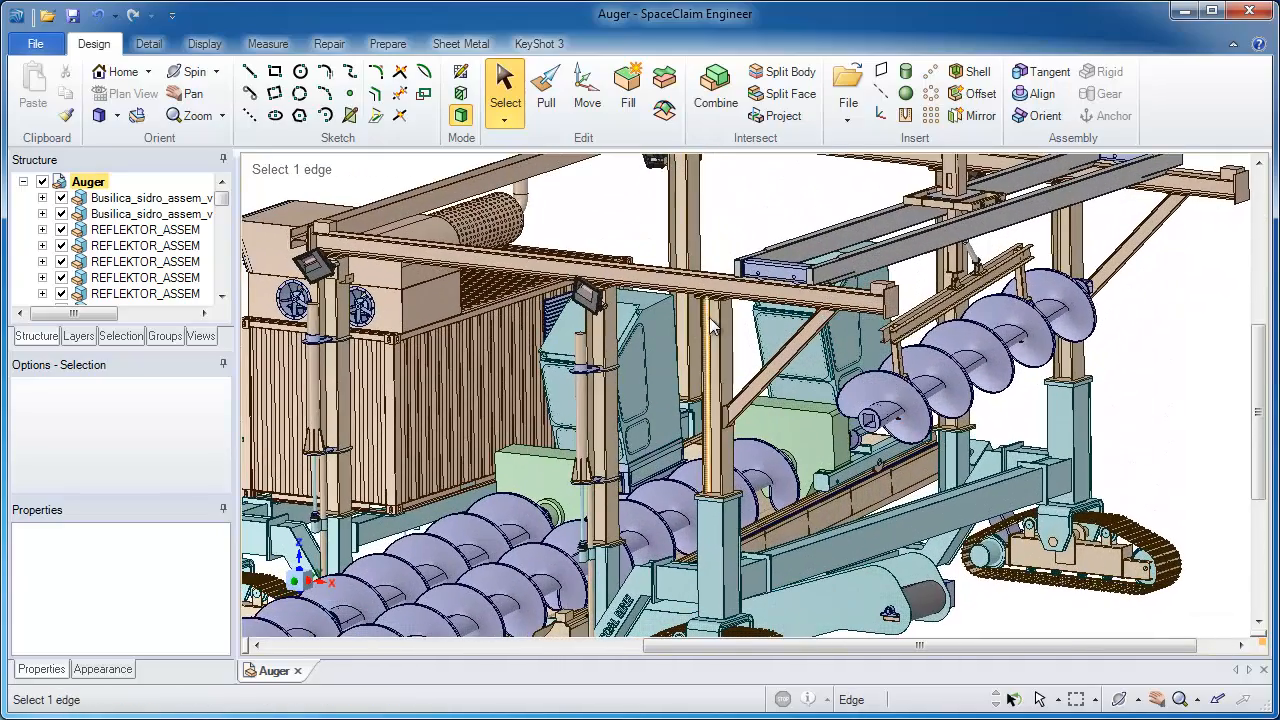
{"action": "left_click", "coordinate": [713, 317]}
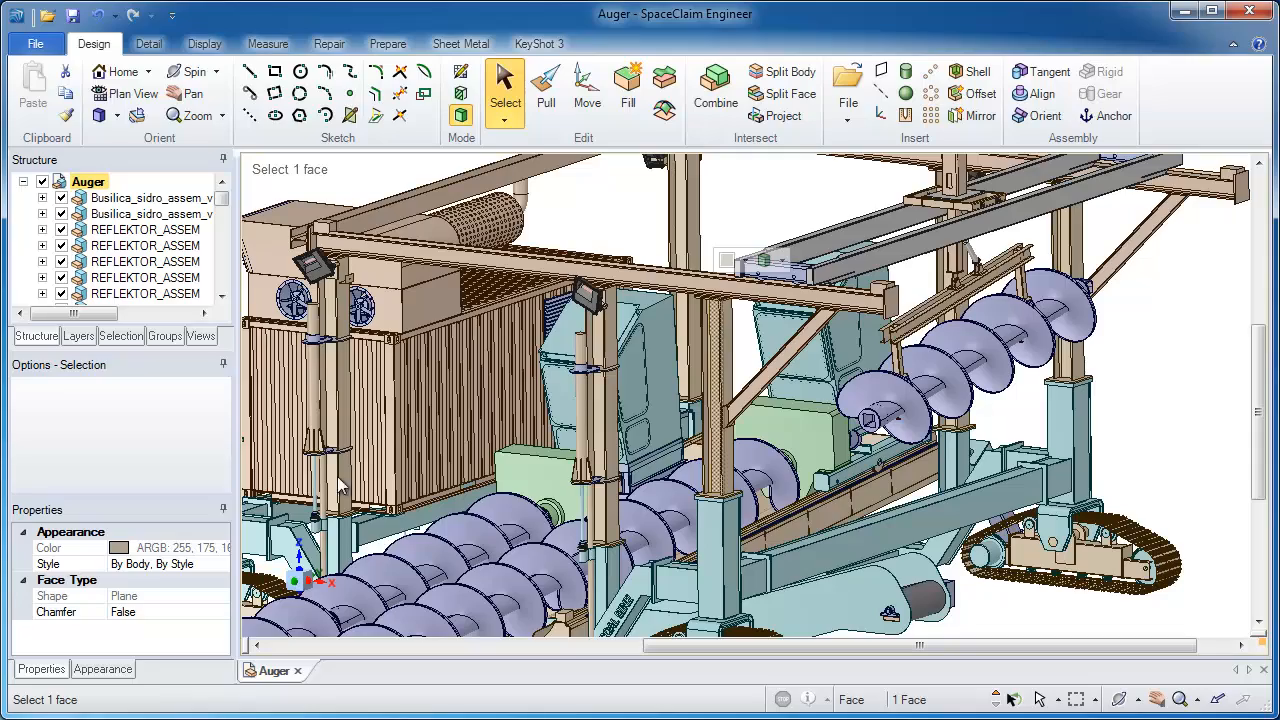
{"action": "left_click", "coordinate": [294, 583]}
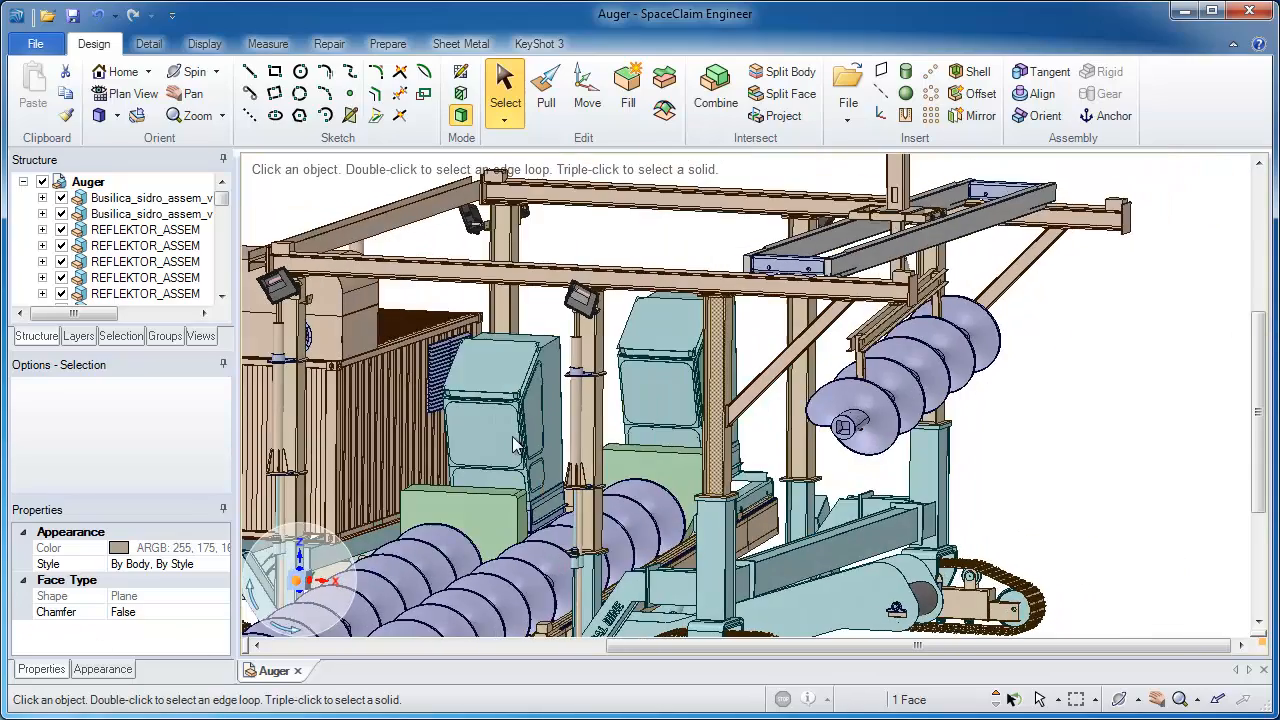
{"action": "middle_click_drag", "start_coordinate": [510, 396], "coordinate": [731, 384], "text": "shift"}
{"action": "left_click", "coordinate": [728, 378]}
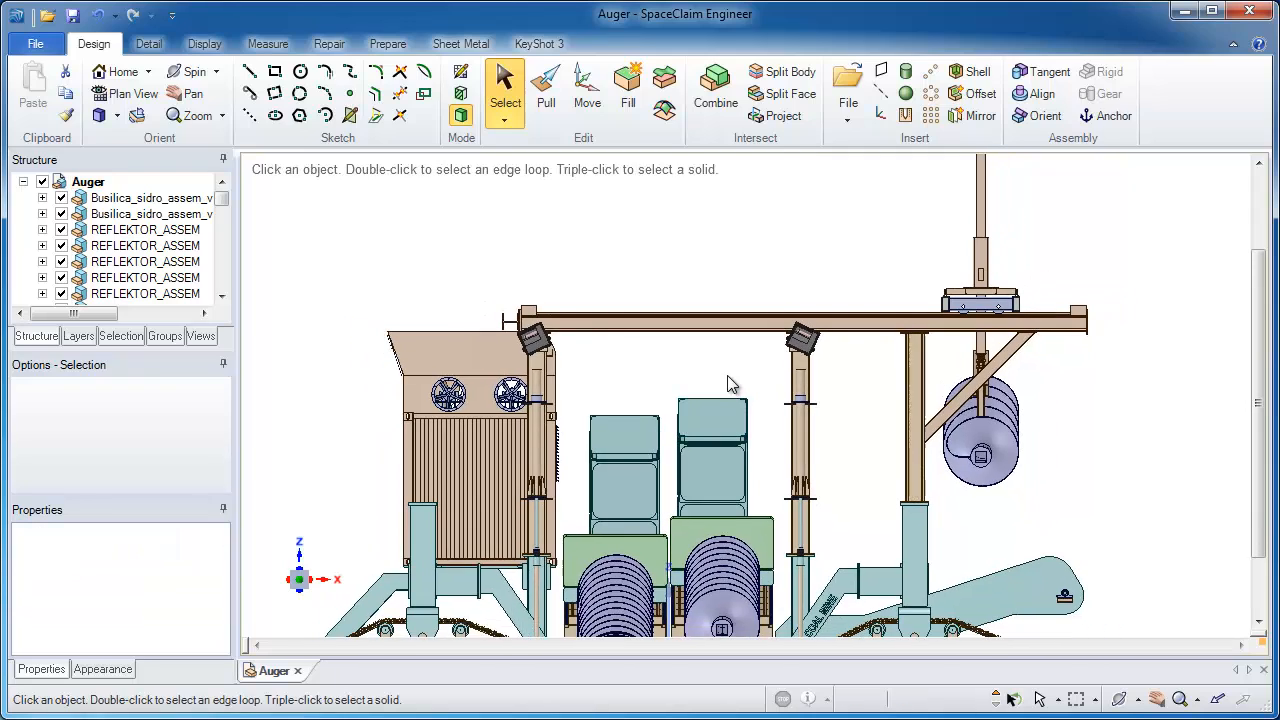
Step: Expand the selection from the container's upper front face to its whole component and hide it
{"action": "left_click", "coordinate": [433, 366]}
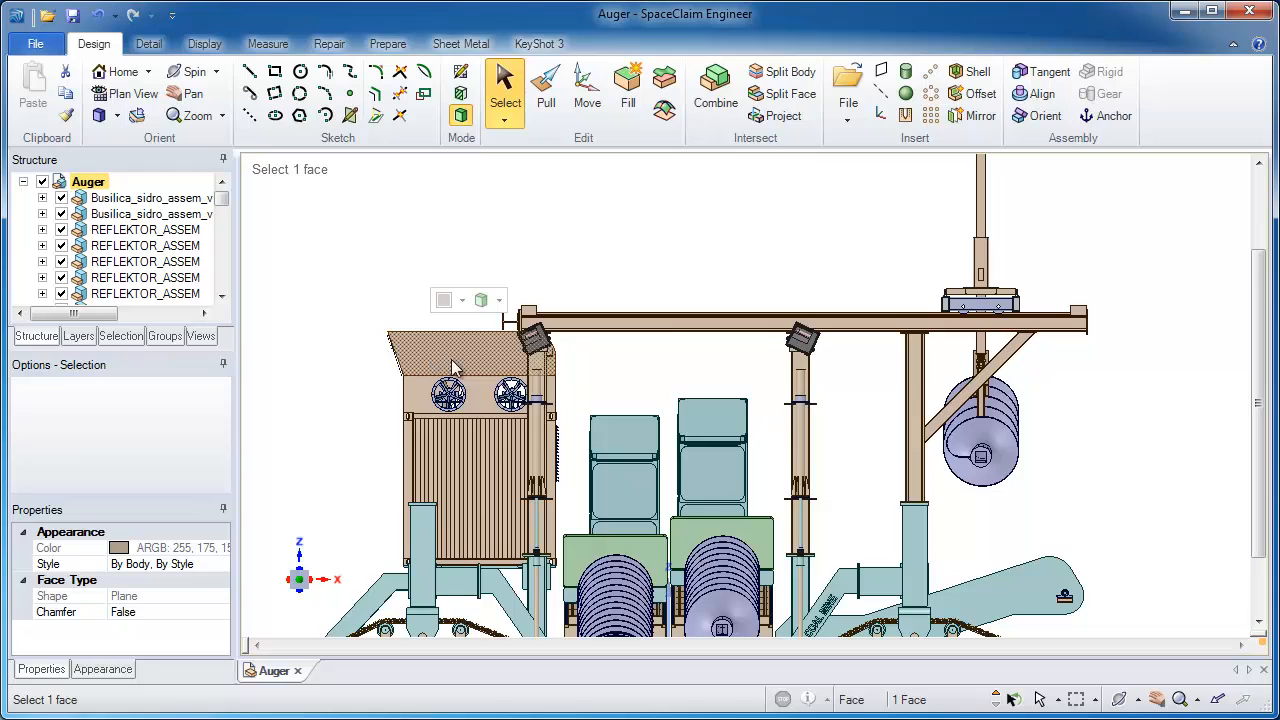
{"action": "left_click", "coordinate": [998, 698]}
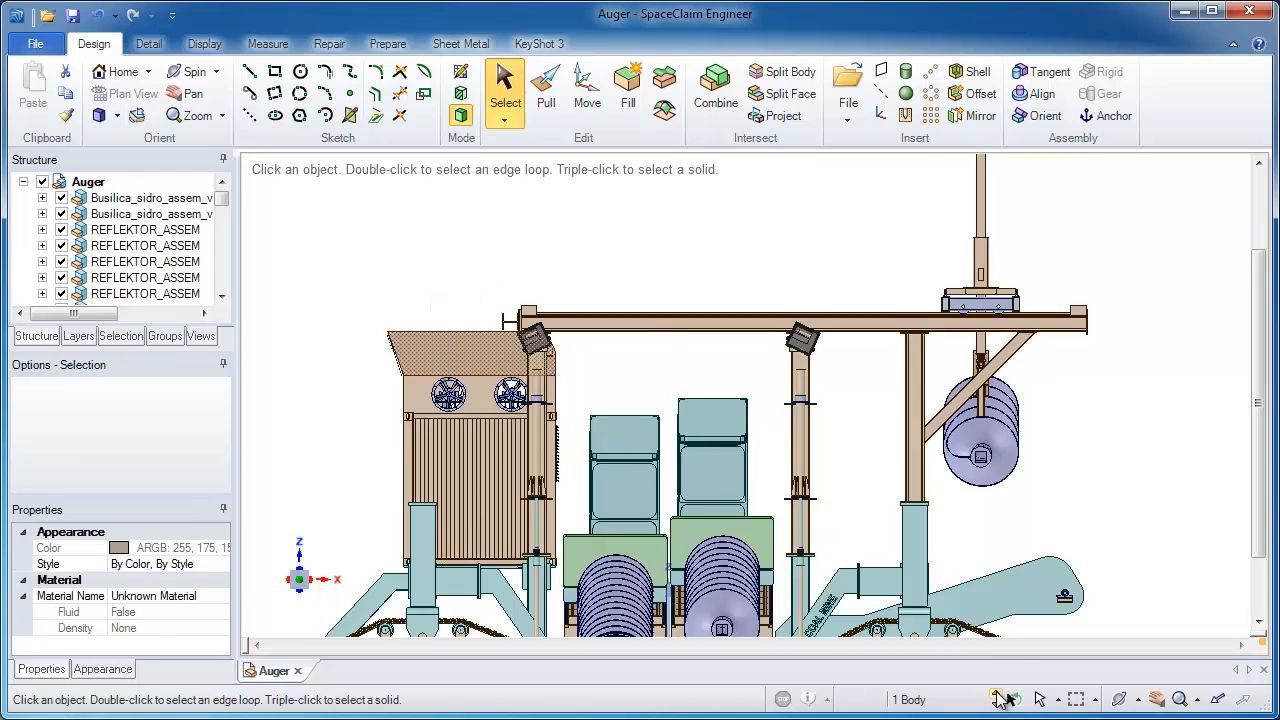
{"action": "left_click", "coordinate": [998, 698]}
{"action": "left_click", "coordinate": [999, 698]}
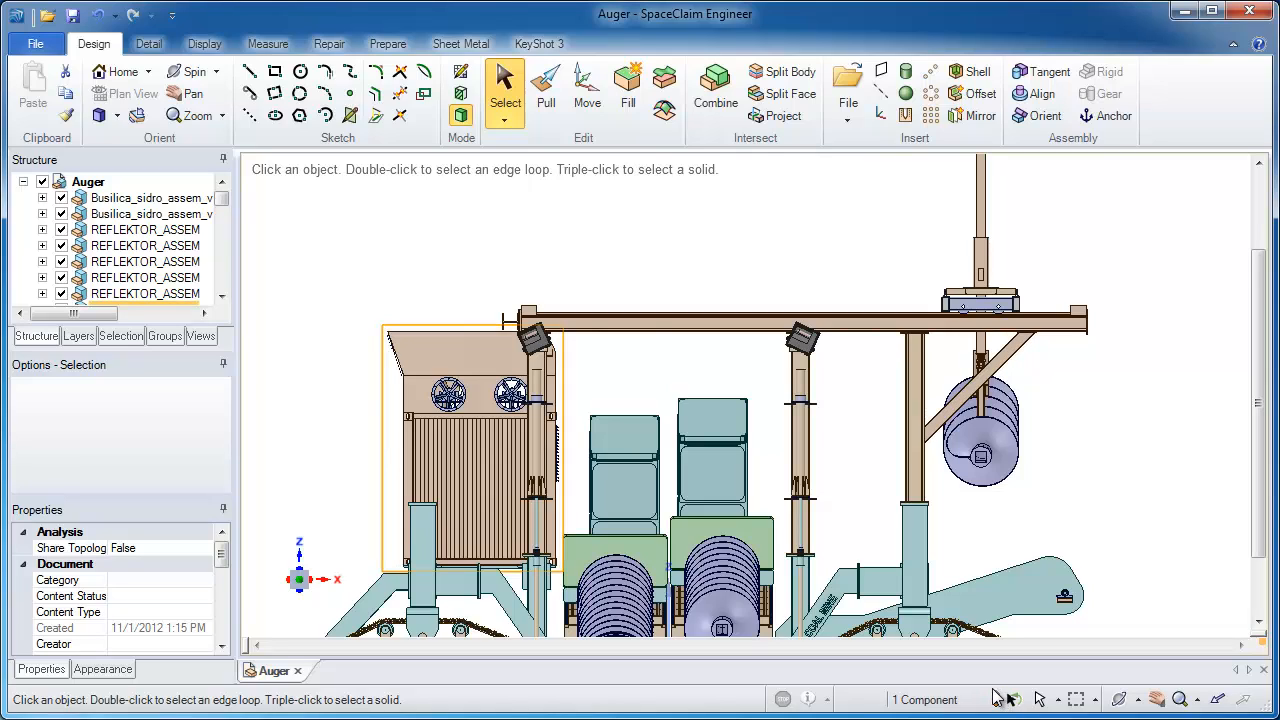
{"action": "right_click", "coordinate": [275, 198]}
{"action": "mouse_move", "coordinate": [352, 321]}
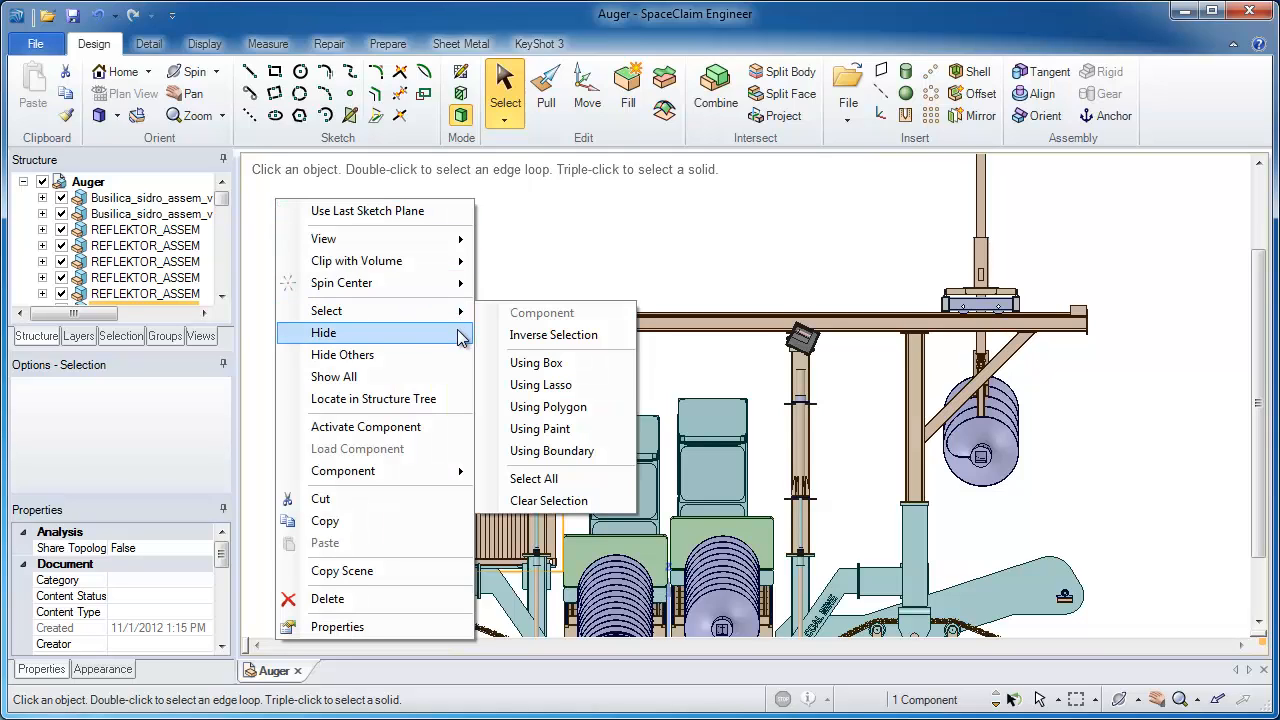
{"action": "left_click", "coordinate": [458, 336]}
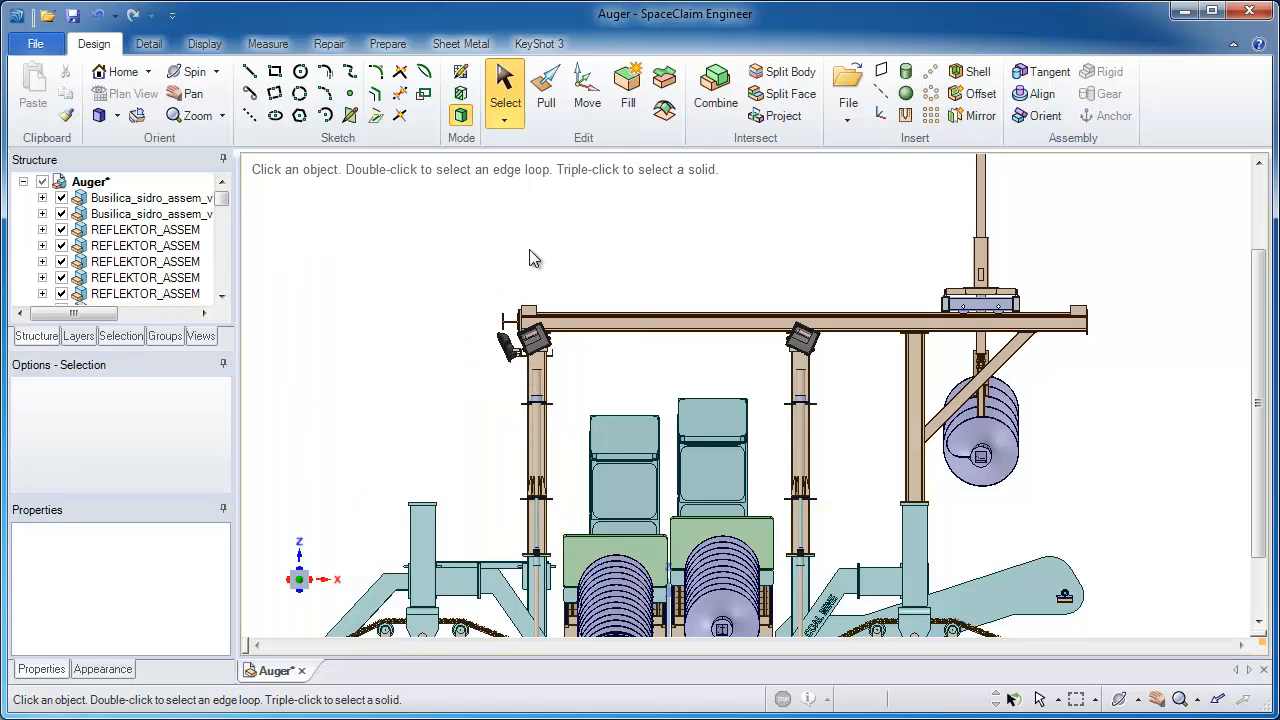
Step: Box-select the overhead beams and hanging auger, expand the selection to their top-level components, and save it as a group
{"action": "left_click", "coordinate": [667, 330]}
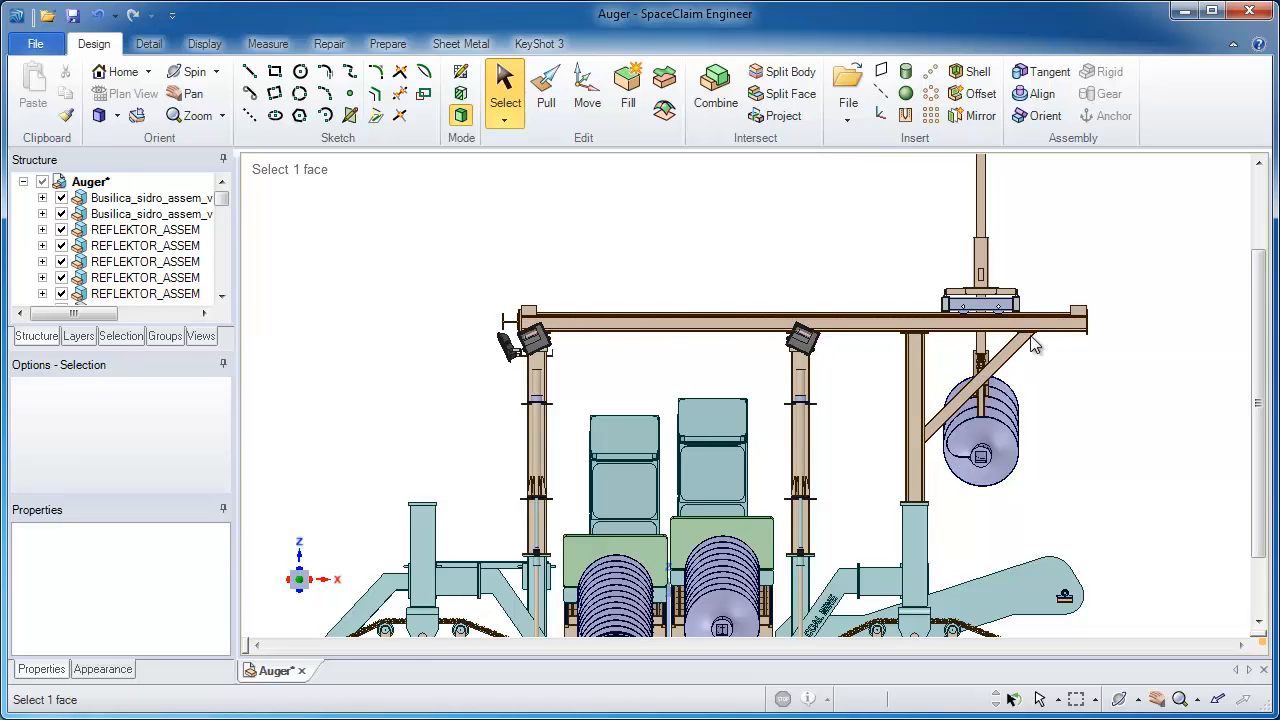
{"action": "mouse_move", "coordinate": [1110, 252]}
{"action": "left_mouse_down"}
{"action": "mouse_move", "coordinate": [965, 442]}
{"action": "mouse_move", "coordinate": [974, 448]}
{"action": "left_mouse_up"}
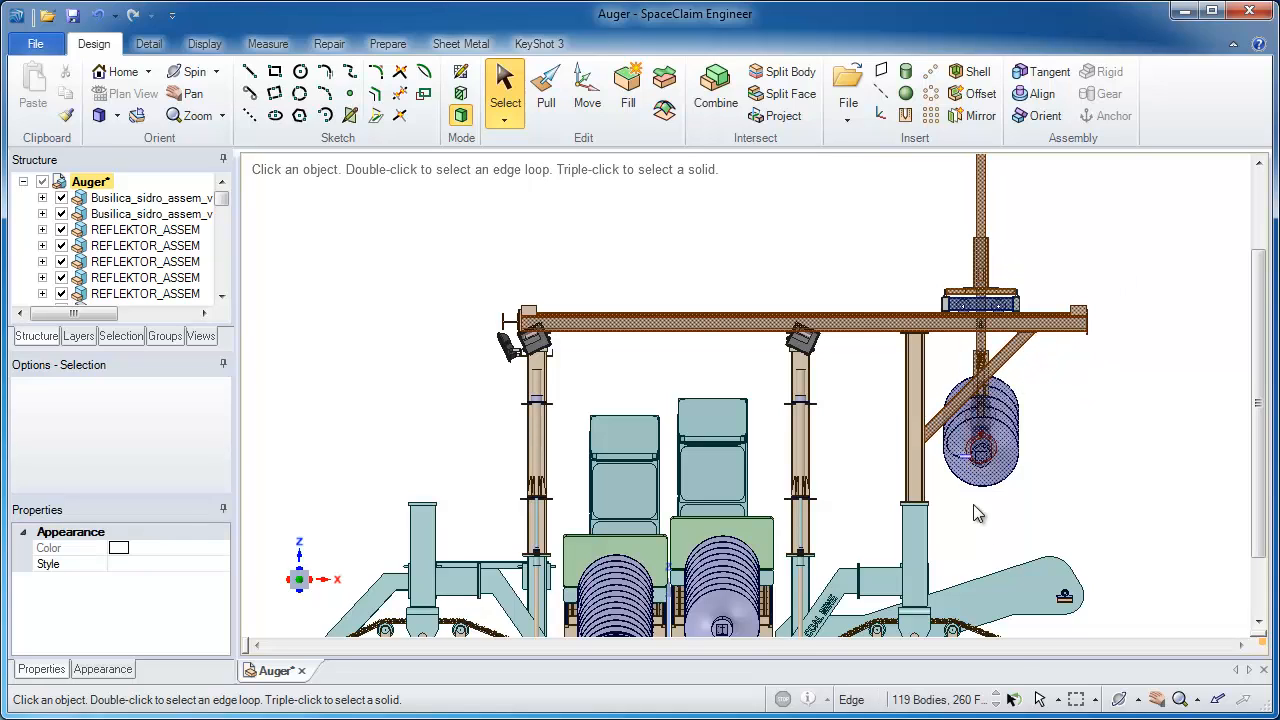
{"action": "left_click", "coordinate": [998, 695]}
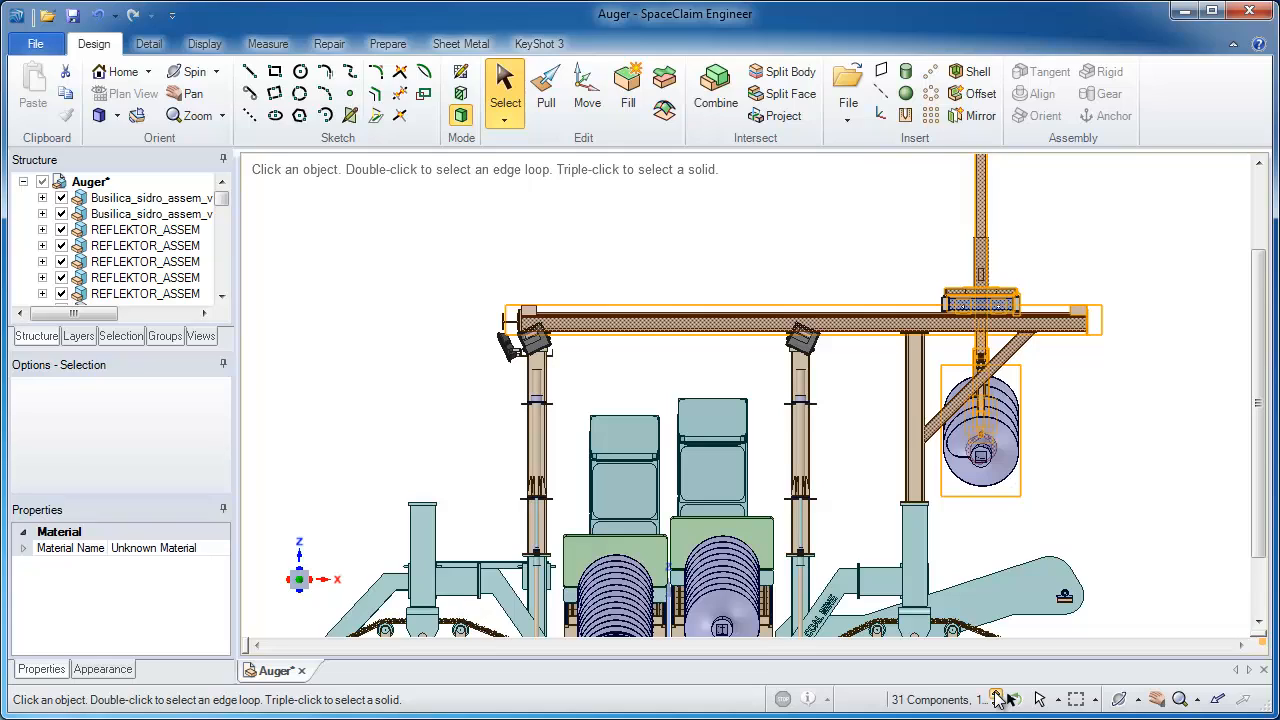
{"action": "left_click", "coordinate": [998, 697]}
{"action": "left_click", "coordinate": [998, 697]}
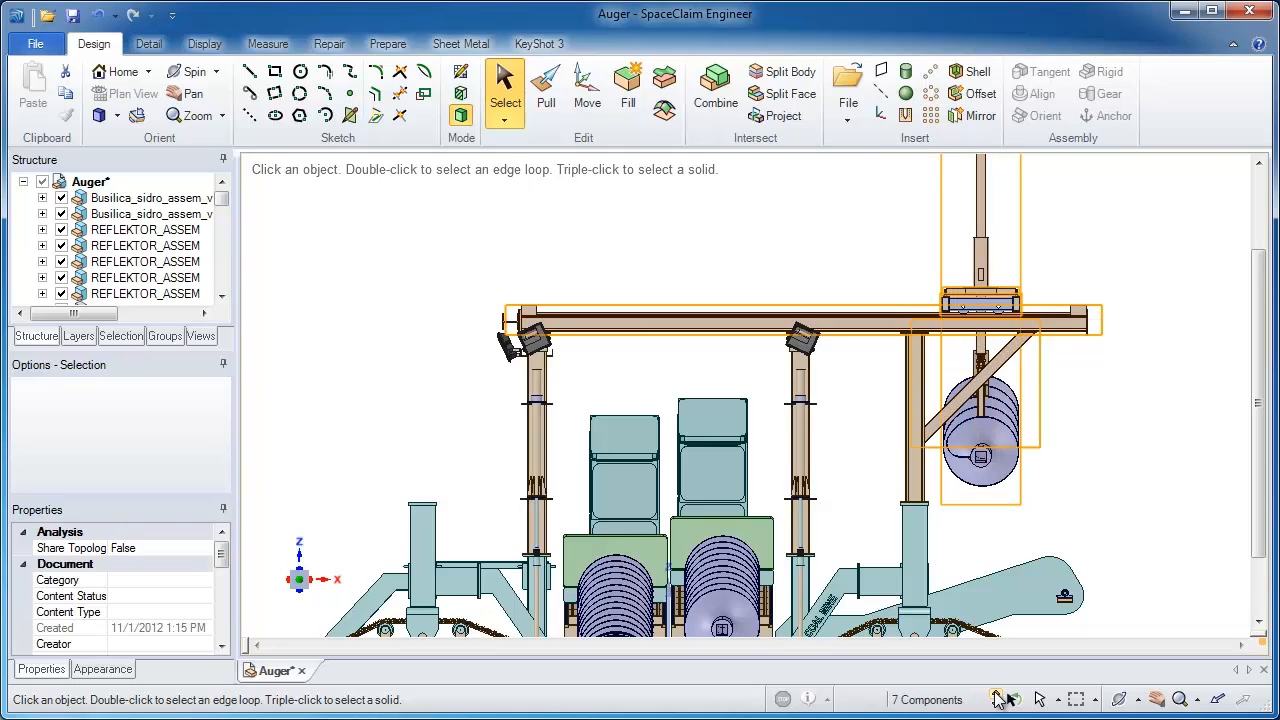
{"action": "left_click", "coordinate": [155, 335]}
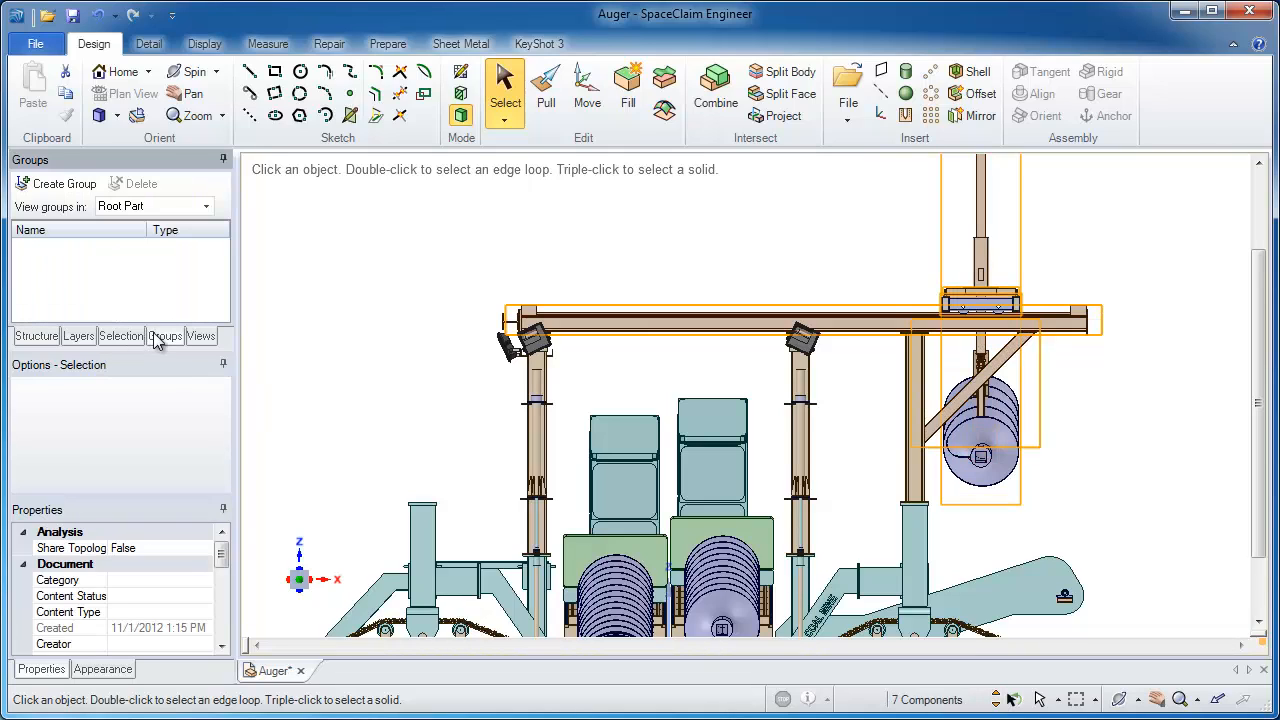
{"action": "left_click", "coordinate": [75, 186]}
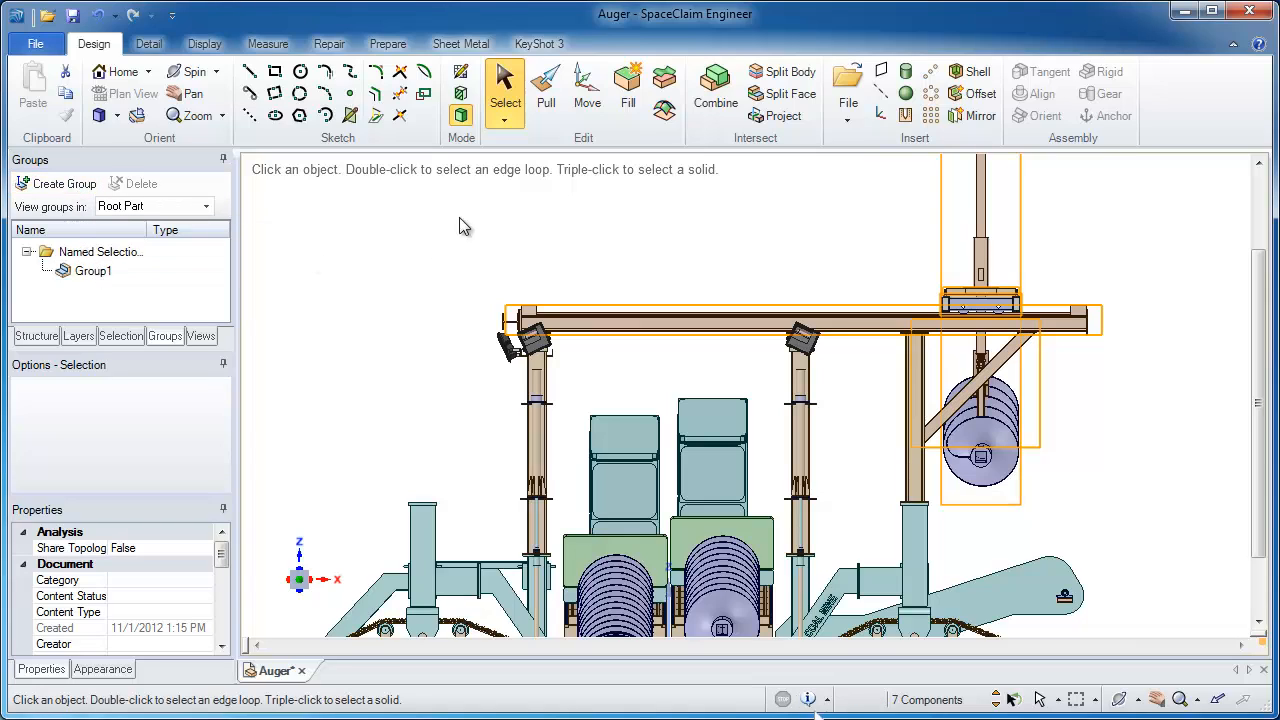
{"action": "left_click", "coordinate": [505, 95]}
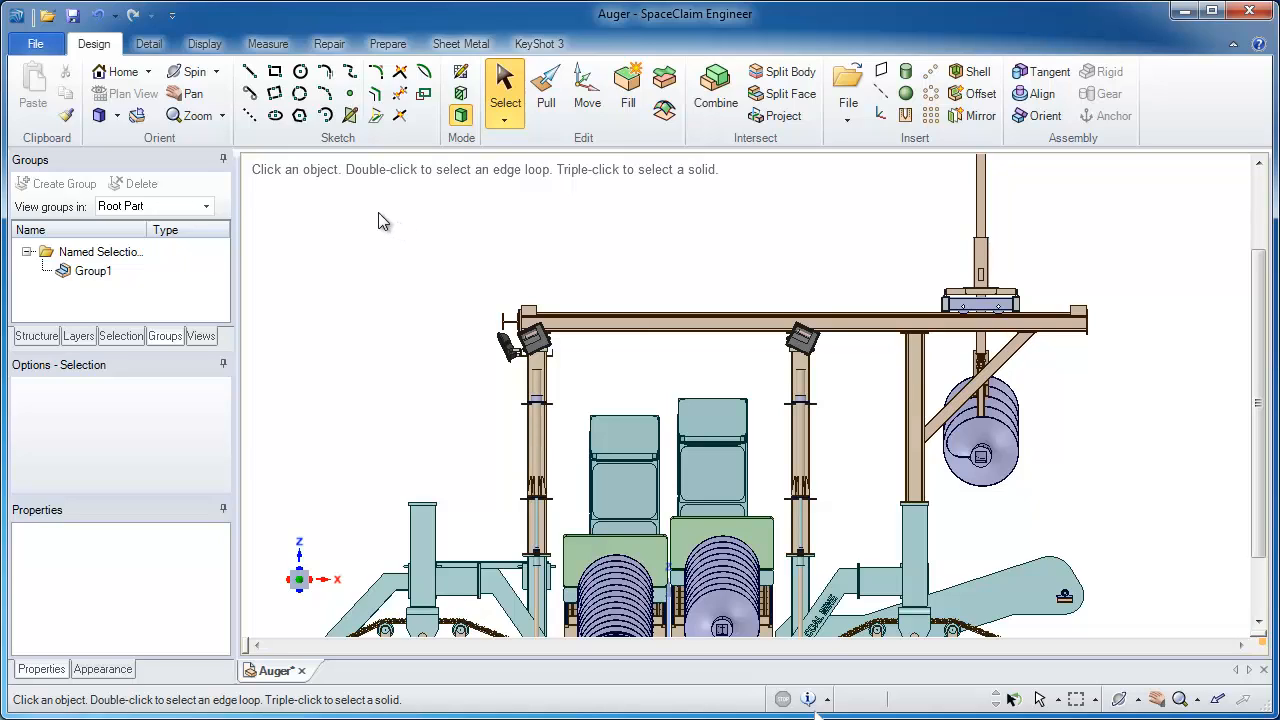
Step: Recall the components stored in Group1 and hide them
{"action": "right_click", "coordinate": [354, 201]}
{"action": "left_click", "coordinate": [253, 256]}
{"action": "left_click", "coordinate": [112, 268]}
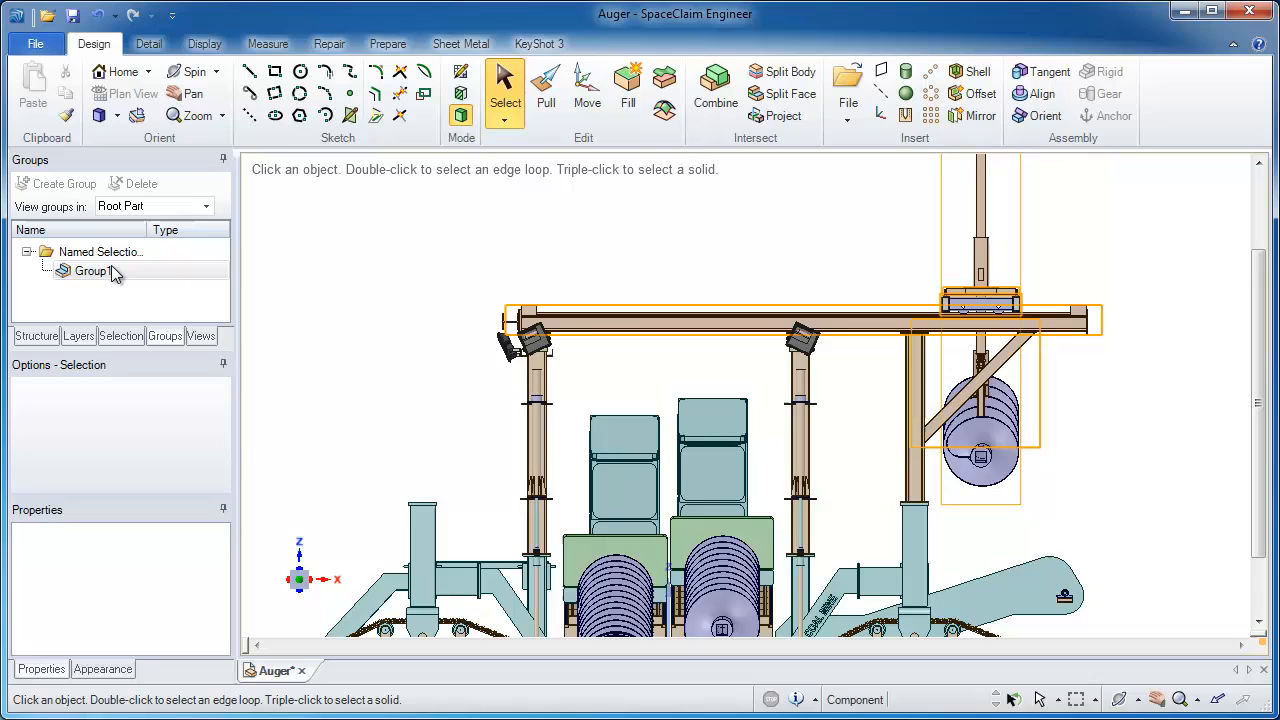
{"action": "right_click", "coordinate": [339, 216]}
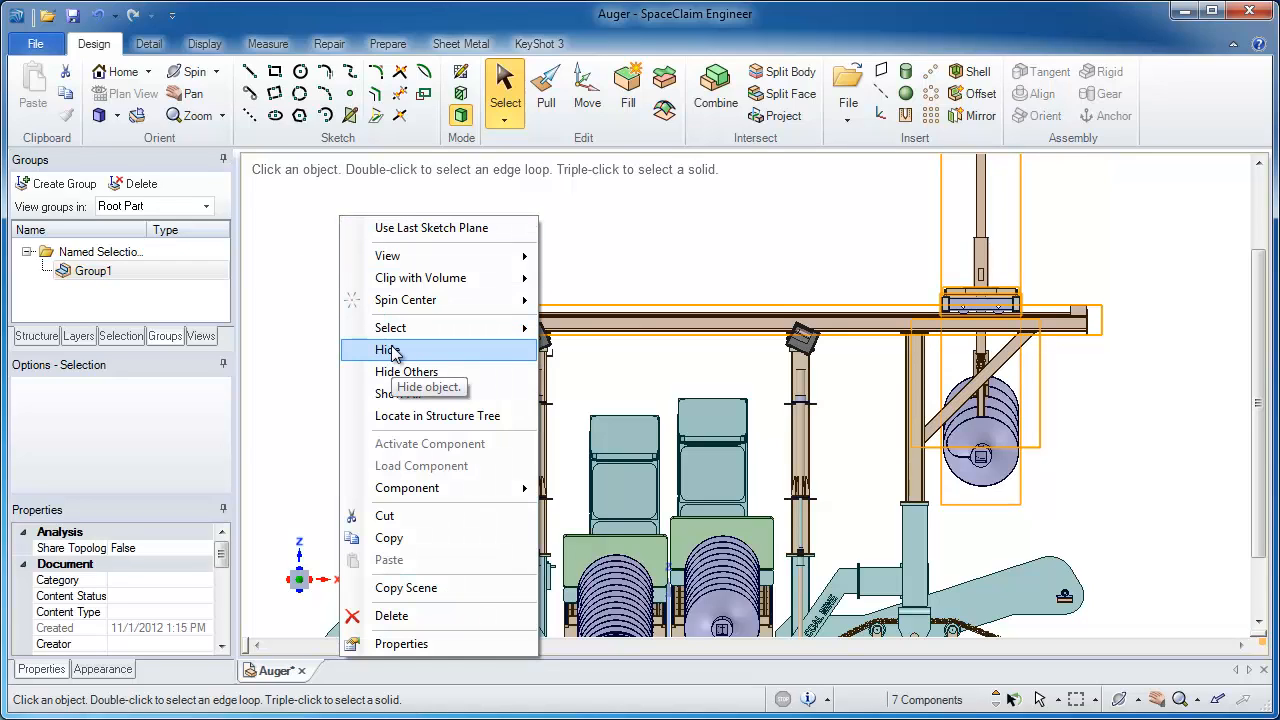
{"action": "left_click", "coordinate": [354, 346]}
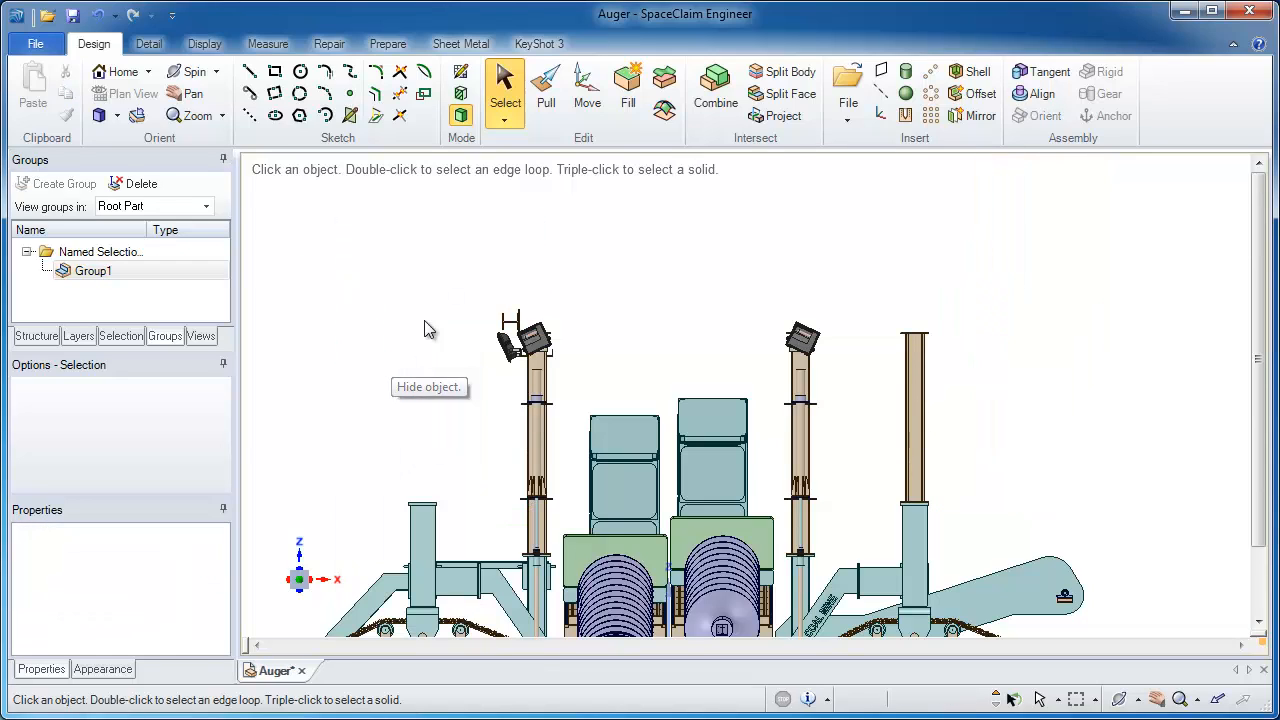
Step: With the Move tool, box-select the post tops, lights and remaining cross beam, and save them as a second group
{"action": "left_click", "coordinate": [590, 112]}
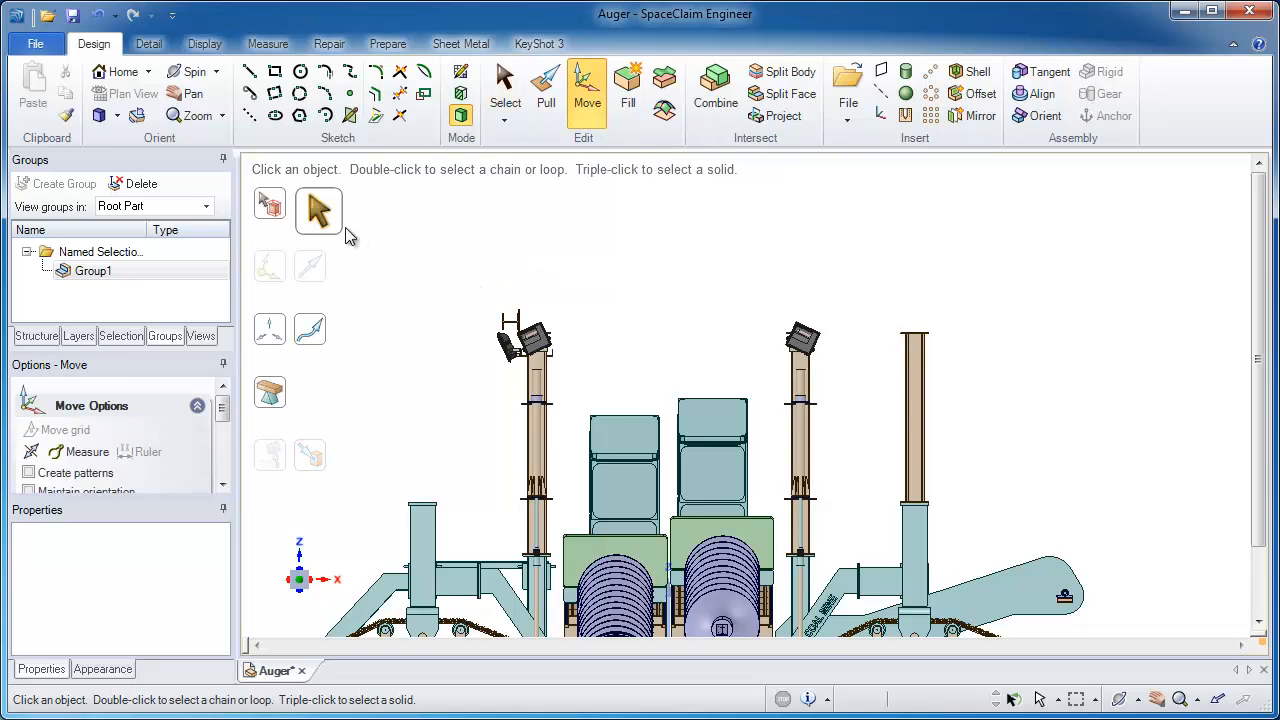
{"action": "left_click_drag", "start_coordinate": [477, 293], "coordinate": [962, 369]}
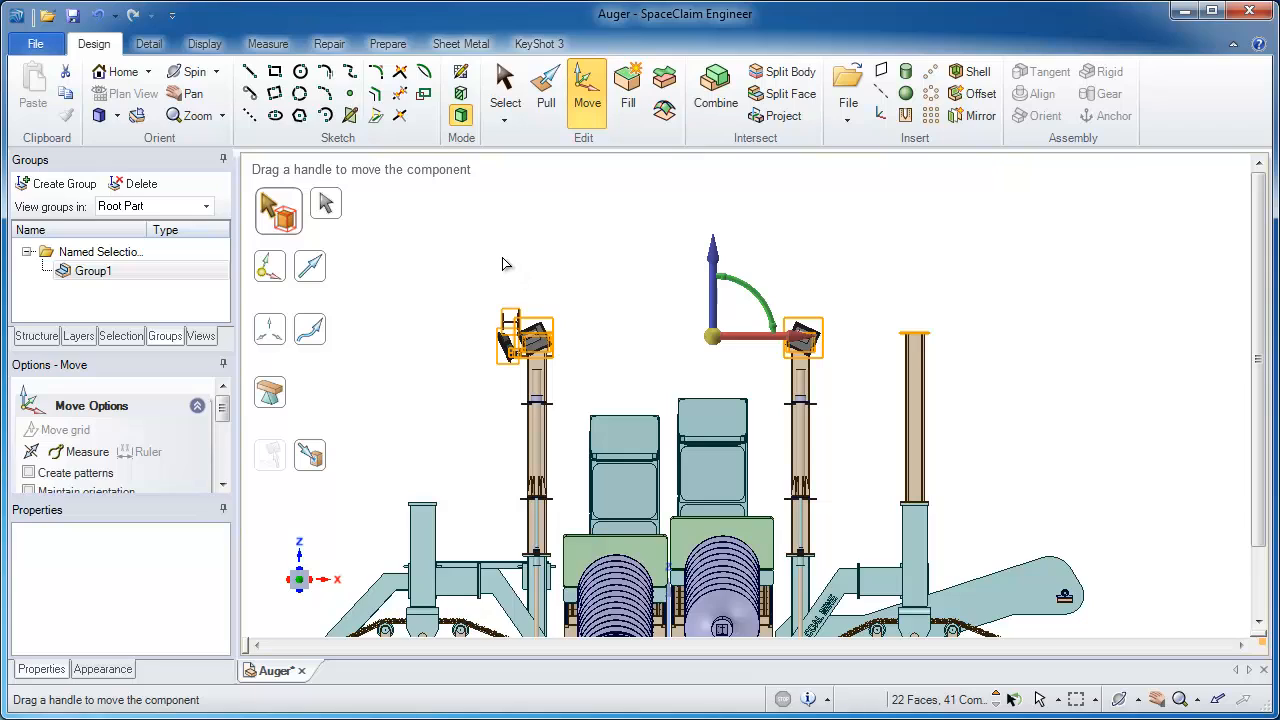
{"action": "left_click", "coordinate": [58, 188]}
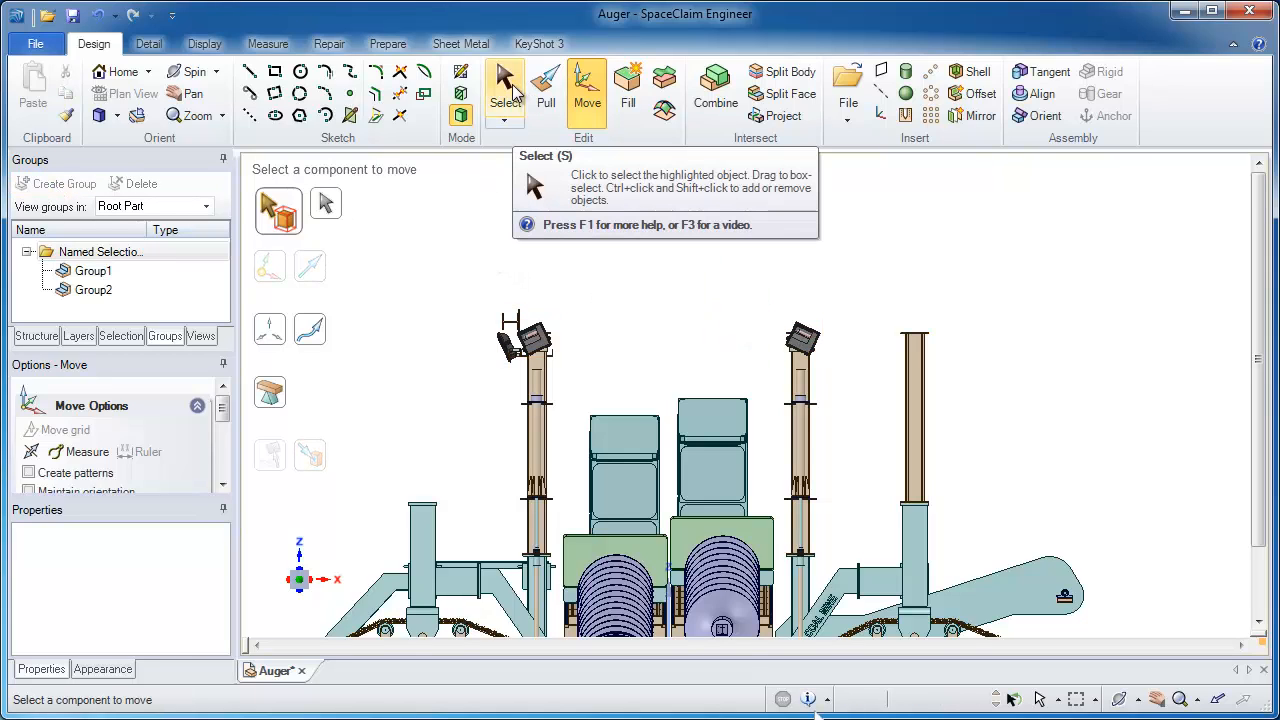
{"action": "left_click", "coordinate": [510, 90]}
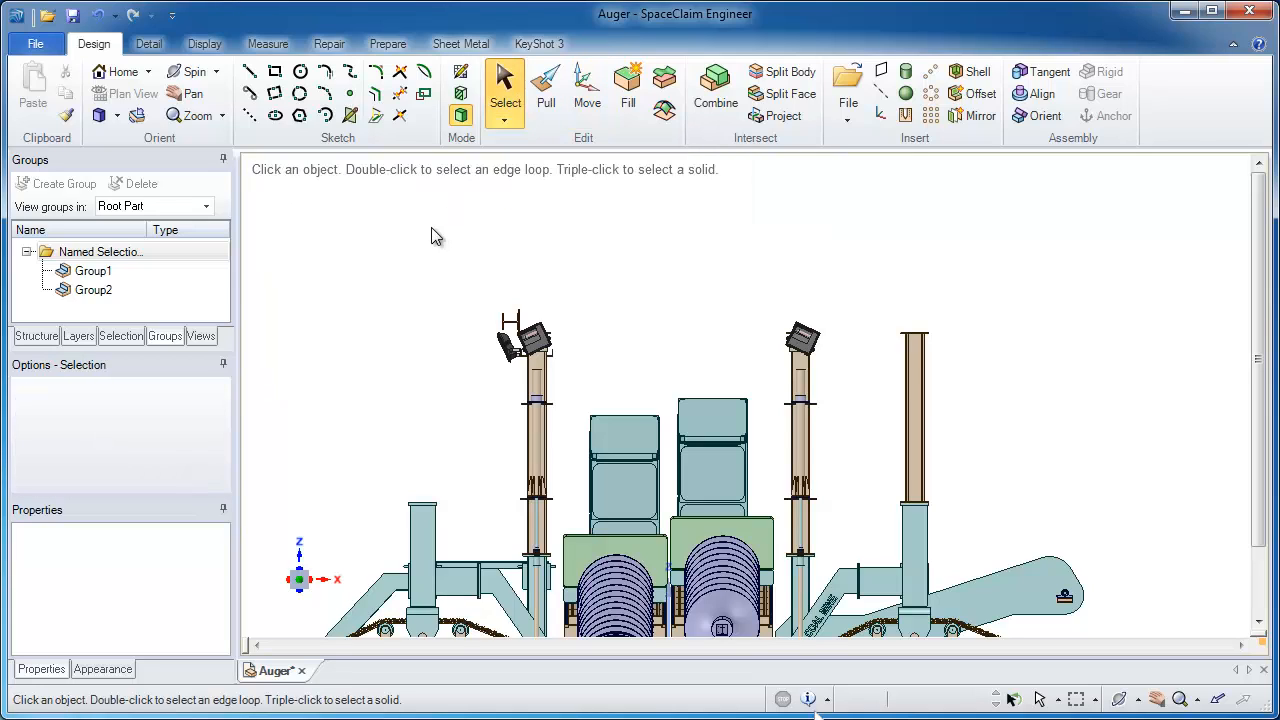
Step: Show all hidden components and turn the assembly to an angled view
{"action": "right_click", "coordinate": [380, 214]}
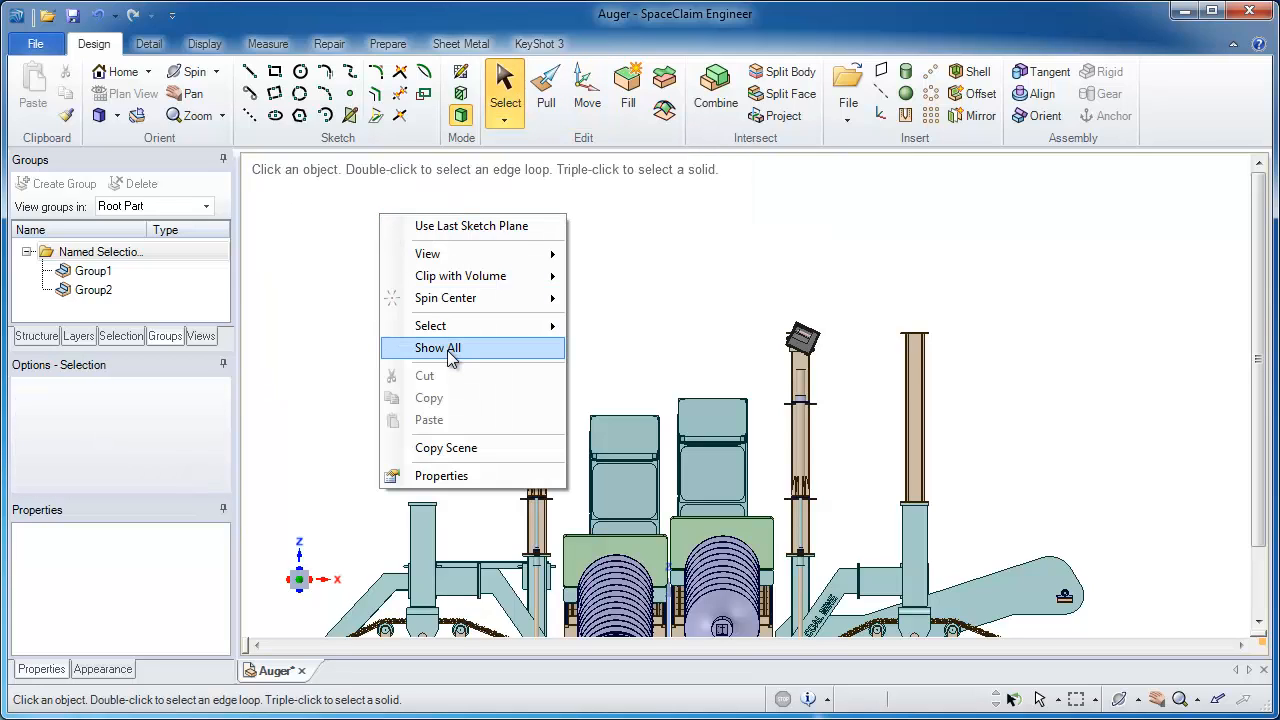
{"action": "left_click", "coordinate": [438, 348]}
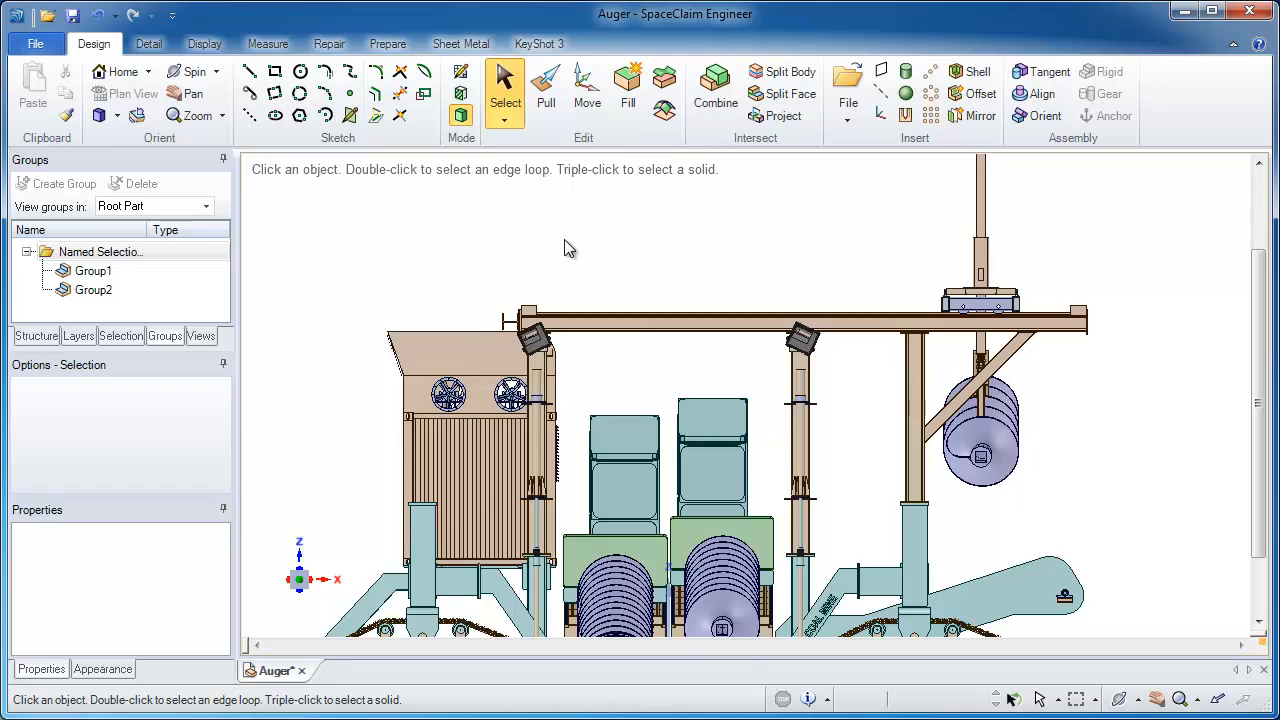
{"action": "middle_click_drag", "start_coordinate": [566, 249], "coordinate": [514, 251]}
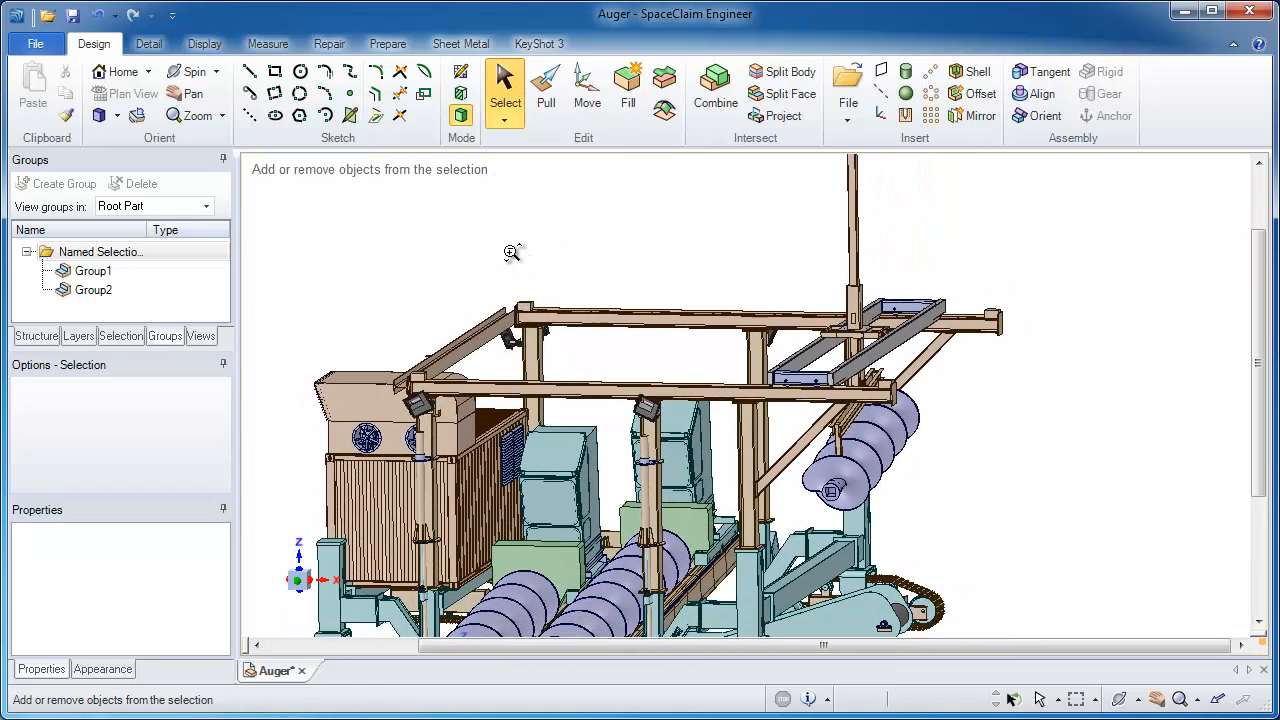
Step: Combine Group1 and Group2 into one new group and delete the two original groups
{"action": "left_click", "coordinate": [113, 271]}
{"action": "left_click", "coordinate": [113, 289], "text": "ctrl"}
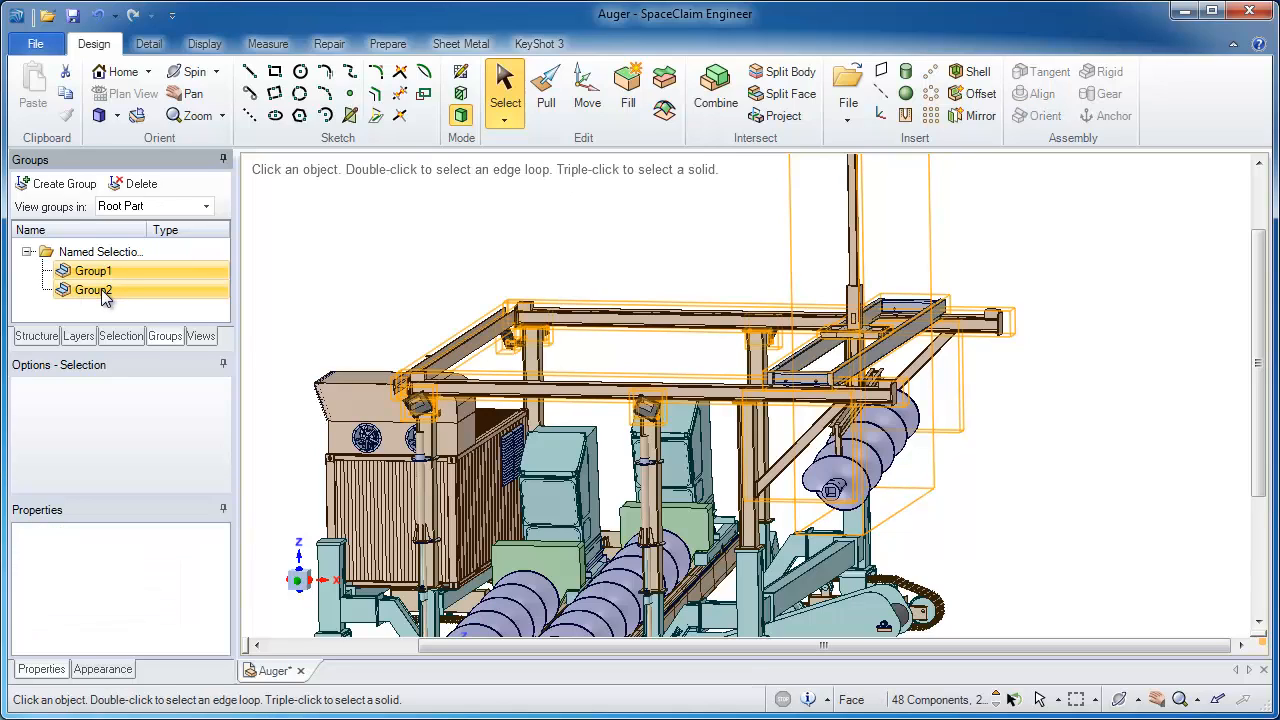
{"action": "left_click", "coordinate": [82, 186]}
{"action": "left_click", "coordinate": [100, 290]}
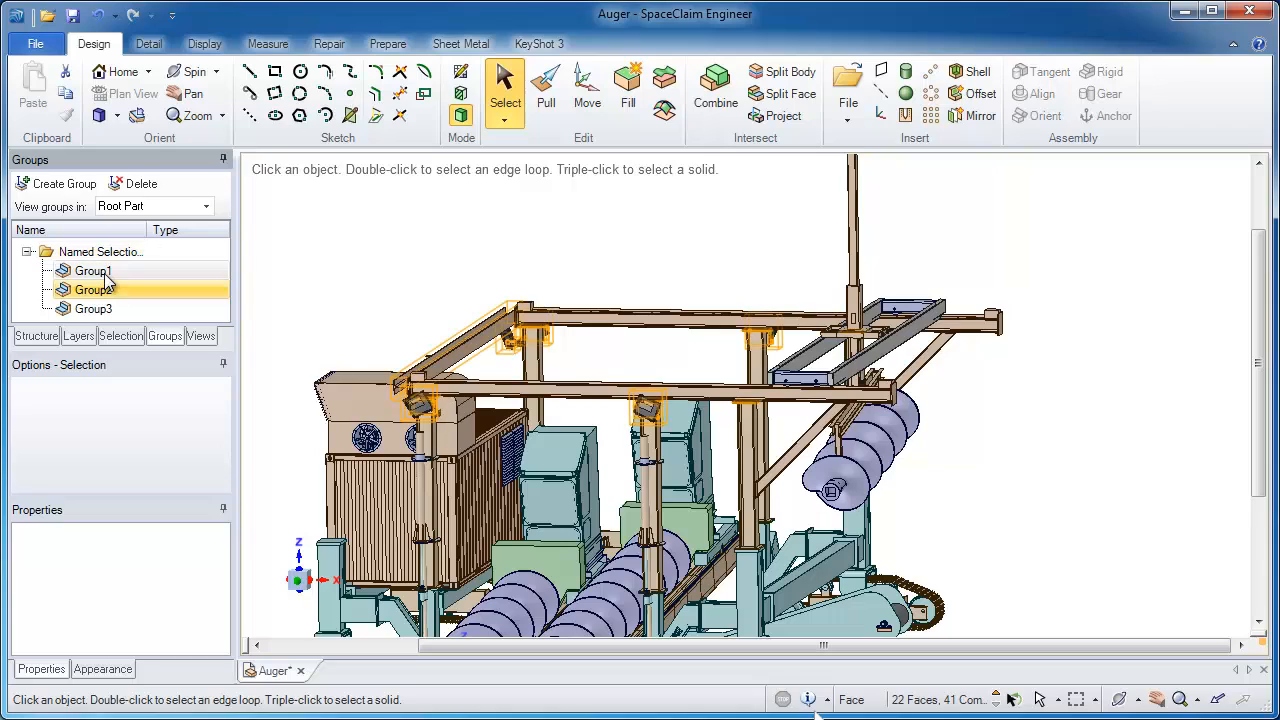
{"action": "left_click", "coordinate": [110, 272], "text": "ctrl"}
{"action": "left_click", "coordinate": [134, 184]}
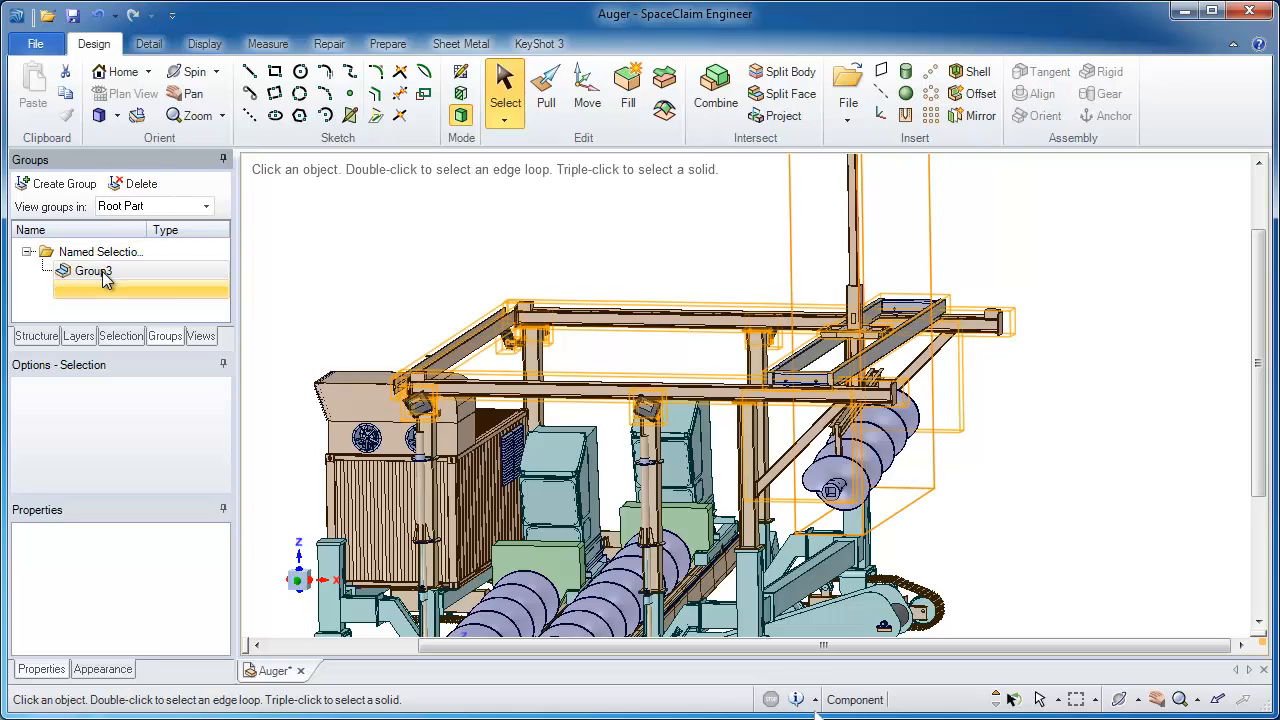
Step: Rename the combined group as "height" and clear the selection
{"action": "left_click", "coordinate": [103, 272]}
{"action": "left_click", "coordinate": [103, 272]}
{"action": "type", "text": "h"}
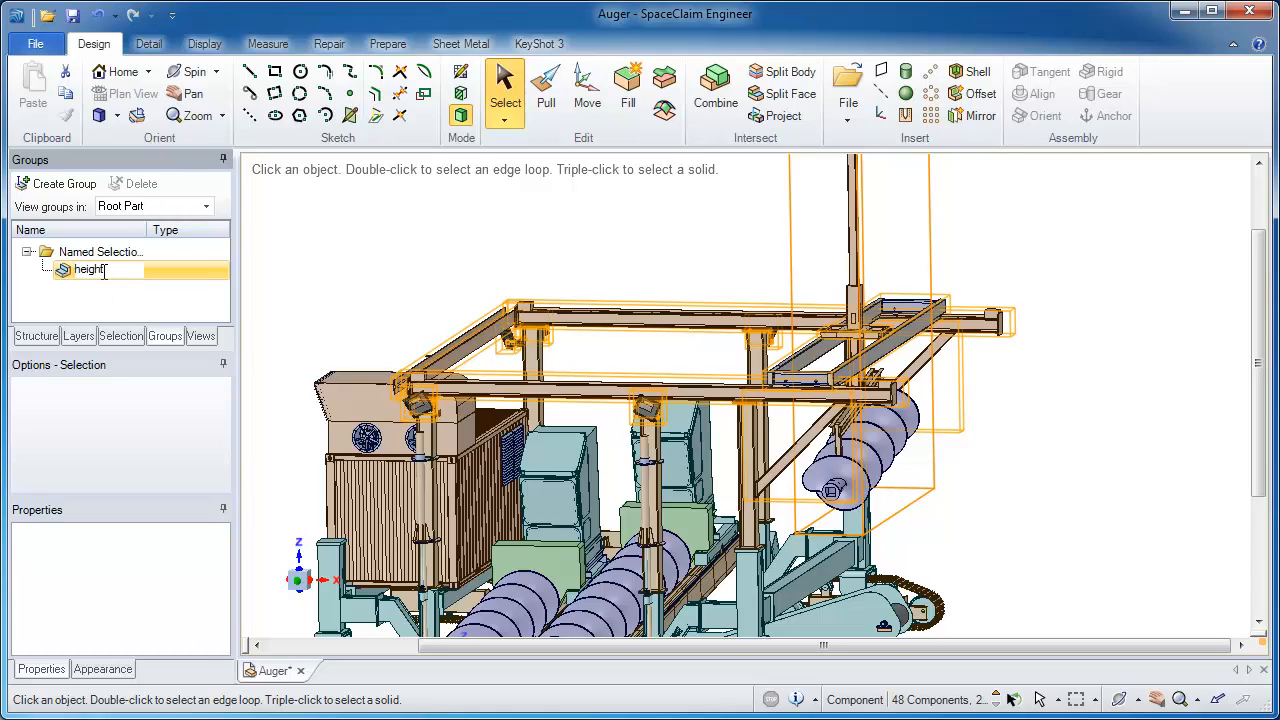
{"action": "type", "text": "eight"}
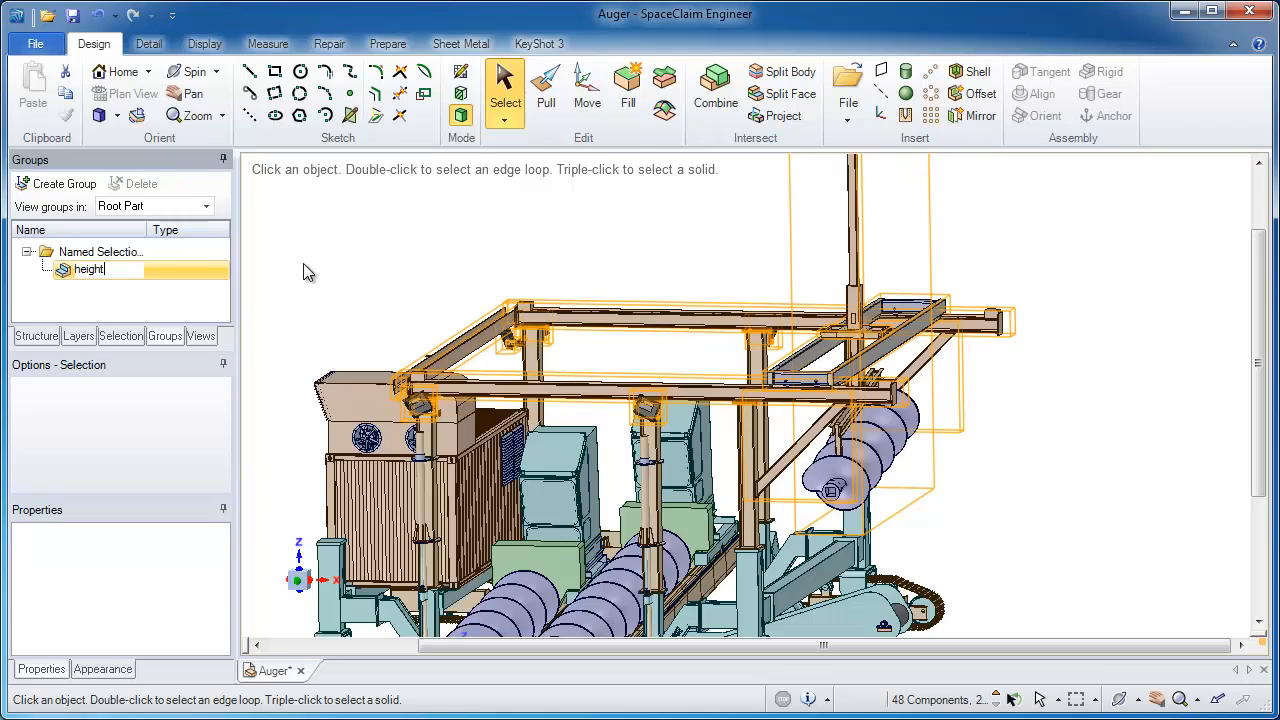
{"action": "left_click", "coordinate": [297, 272]}
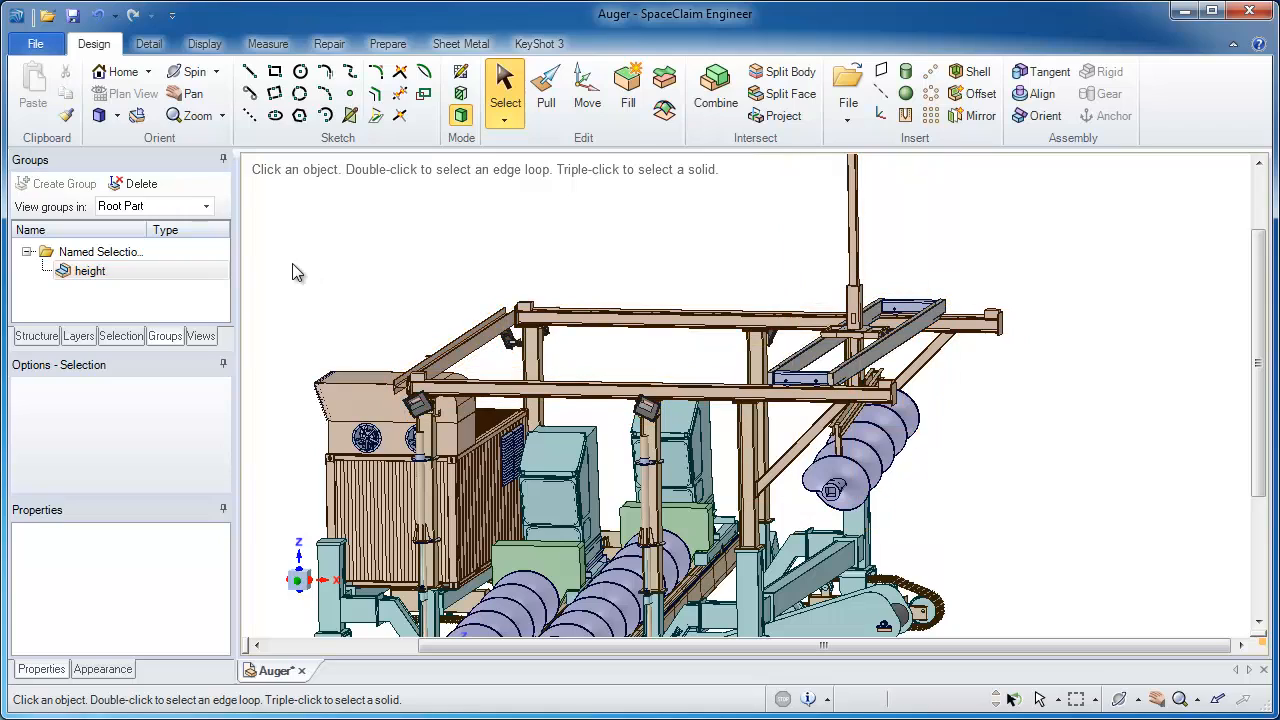
Step: Select the "height" group and move the upper frame and post tops 2000 mm upward along the vertical axis
{"action": "left_click", "coordinate": [203, 268]}
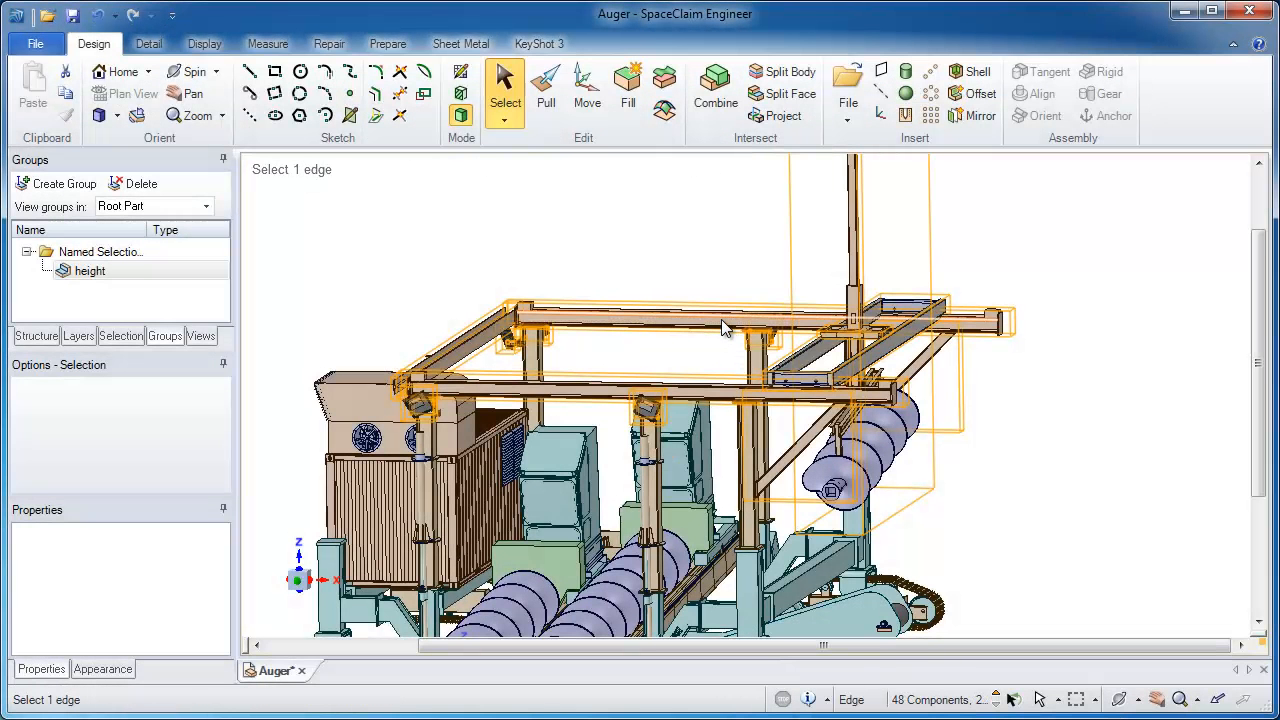
{"action": "left_click", "coordinate": [601, 115]}
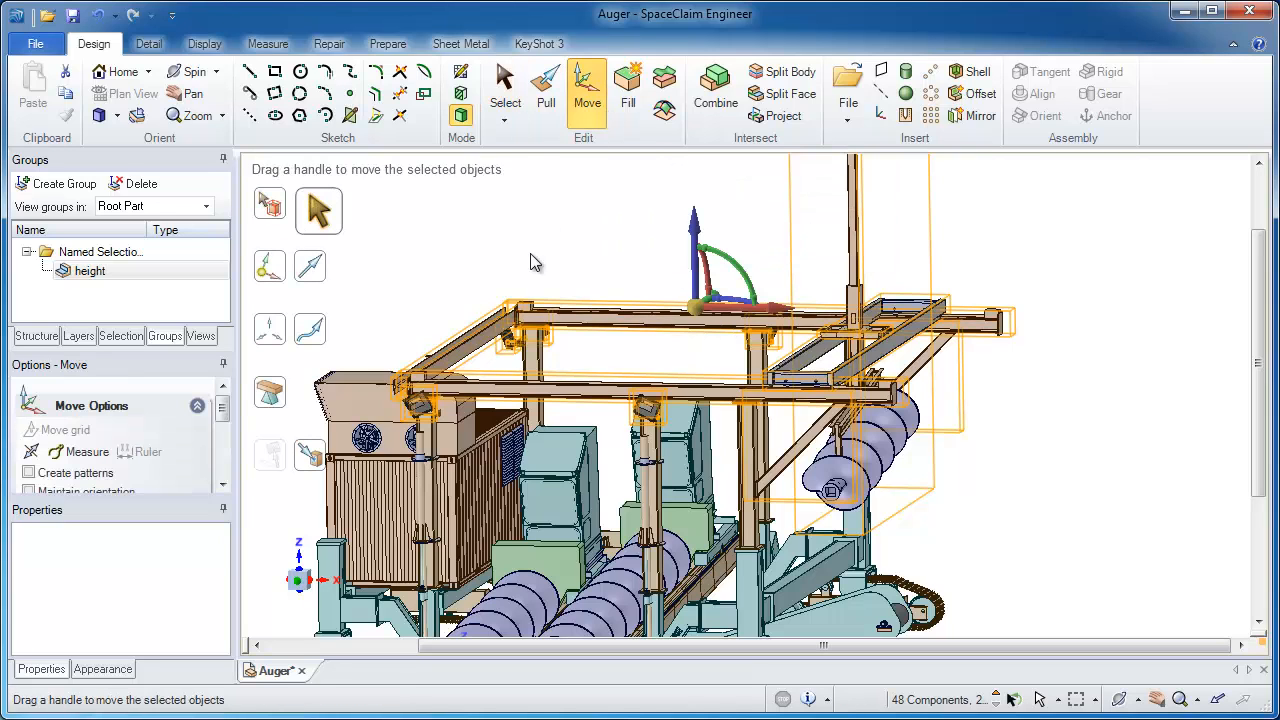
{"action": "middle_click_drag", "start_coordinate": [529, 266], "coordinate": [546, 294], "text": "ctrl"}
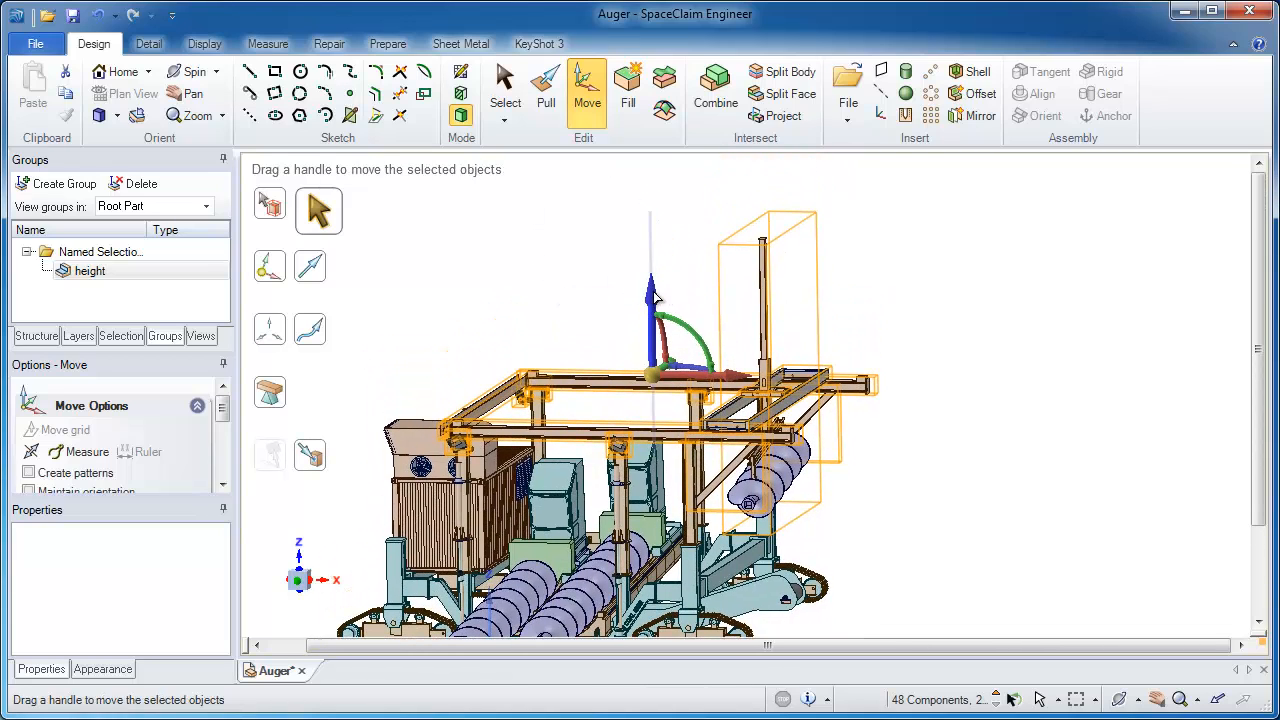
{"action": "left_click_drag", "start_coordinate": [652, 293], "coordinate": [673, 235]}
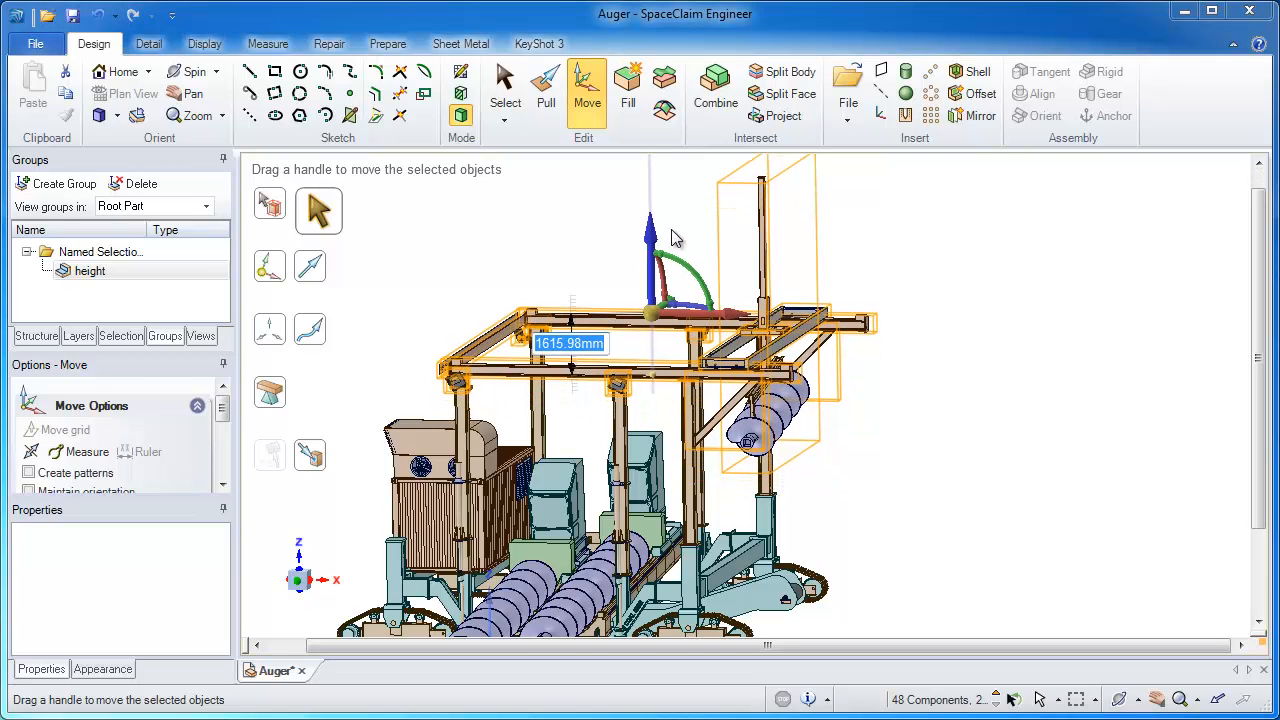
{"action": "type", "text": "2"}
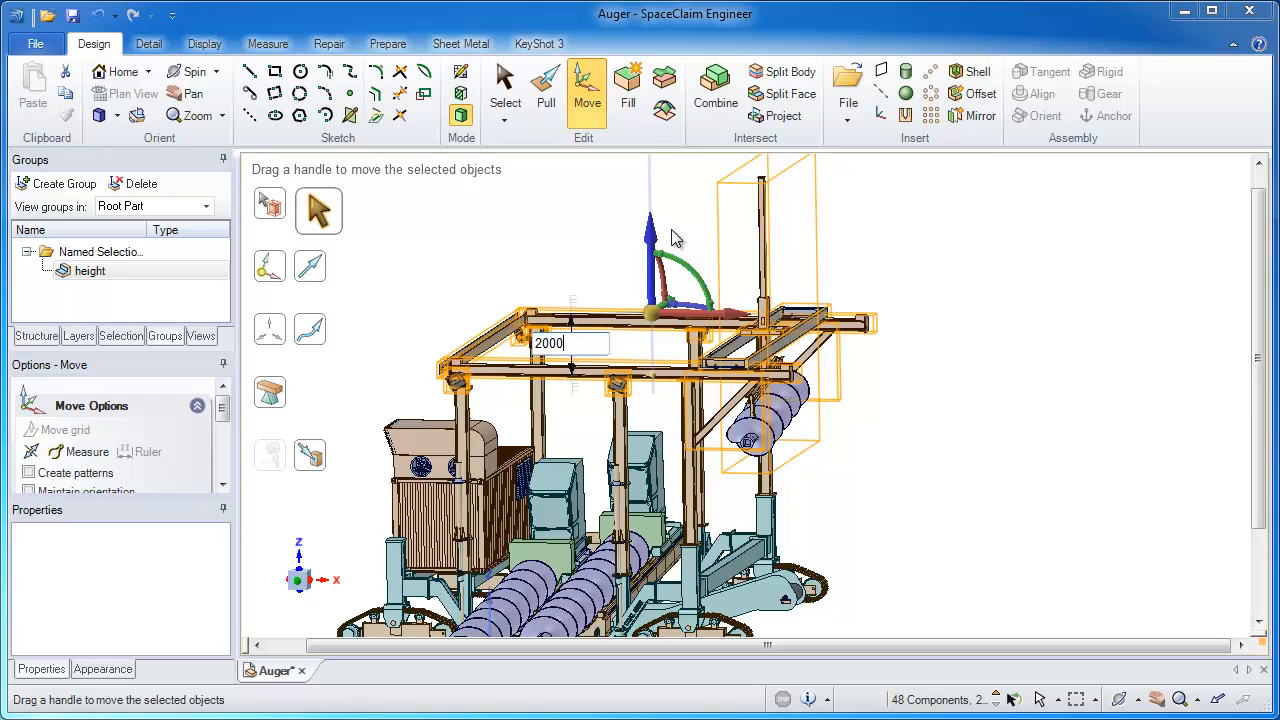
{"action": "type", "text": "000"}
{"action": "key", "text": "Return"}
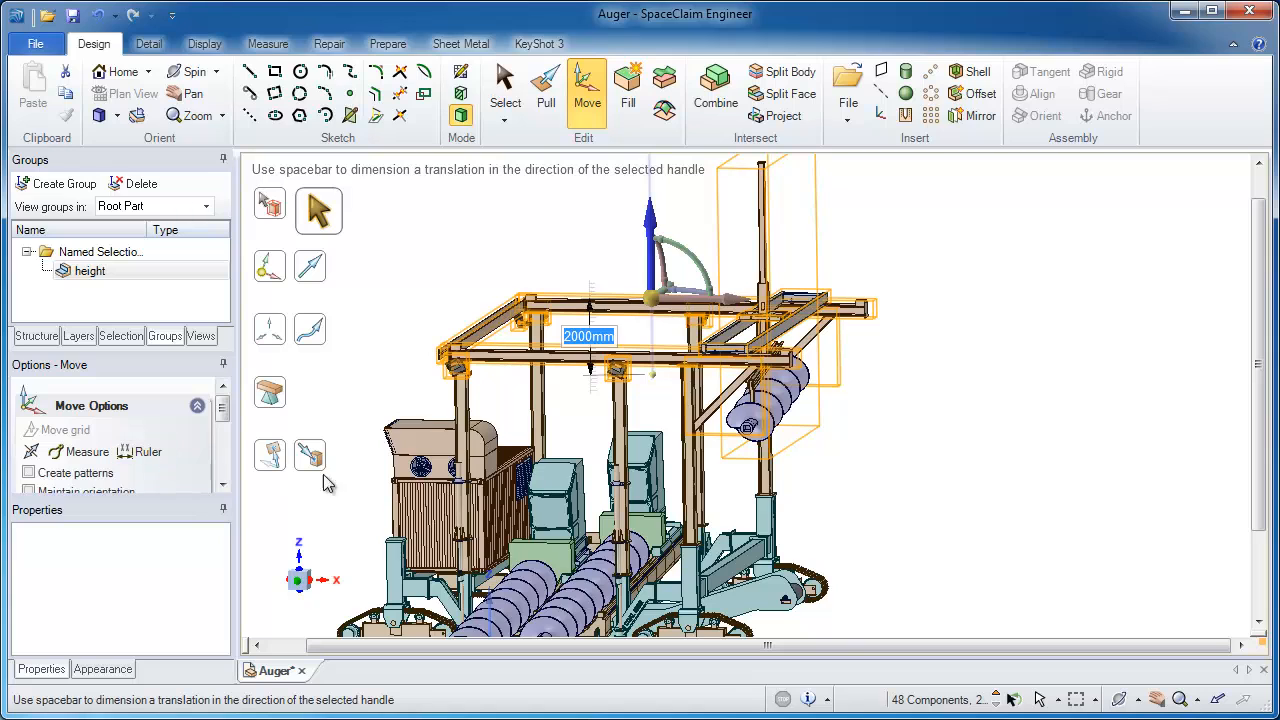
Step: Dimension the upper frame's height from the machine's lower base, set it to 10000 mm, and clear the selection
{"action": "middle_click_drag", "start_coordinate": [620, 545], "coordinate": [615, 438]}
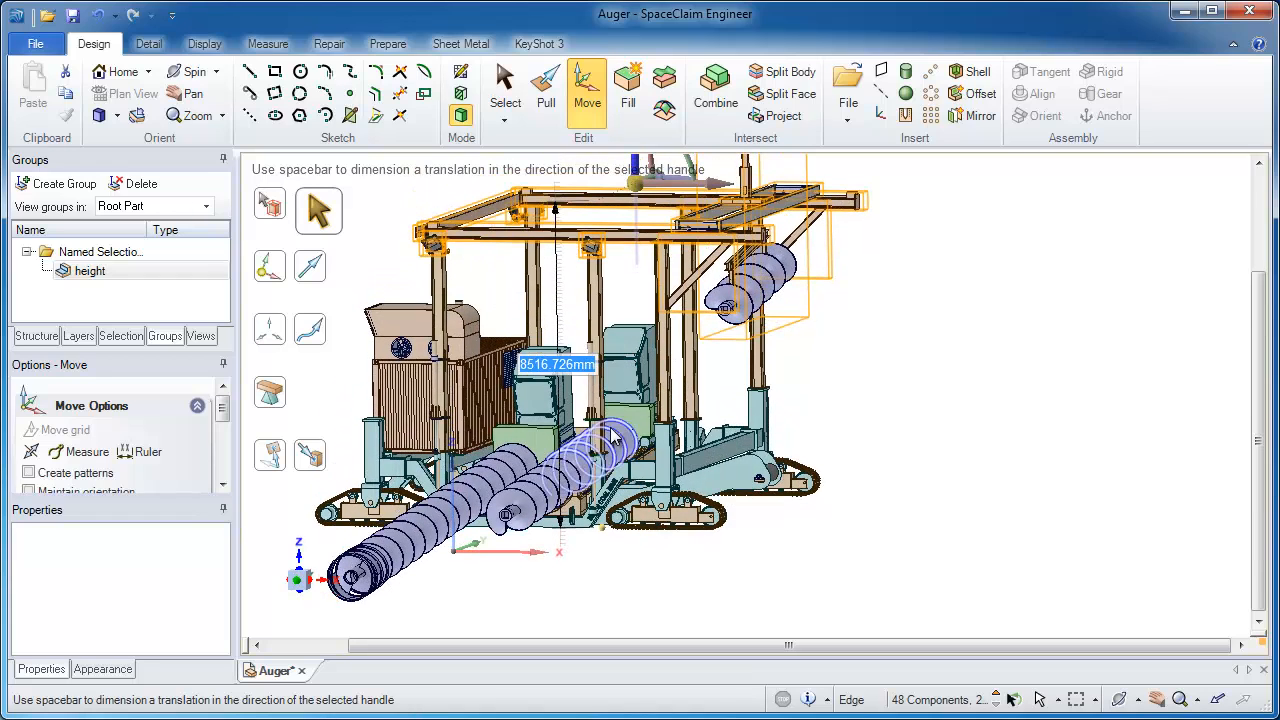
{"action": "type", "text": "10000"}
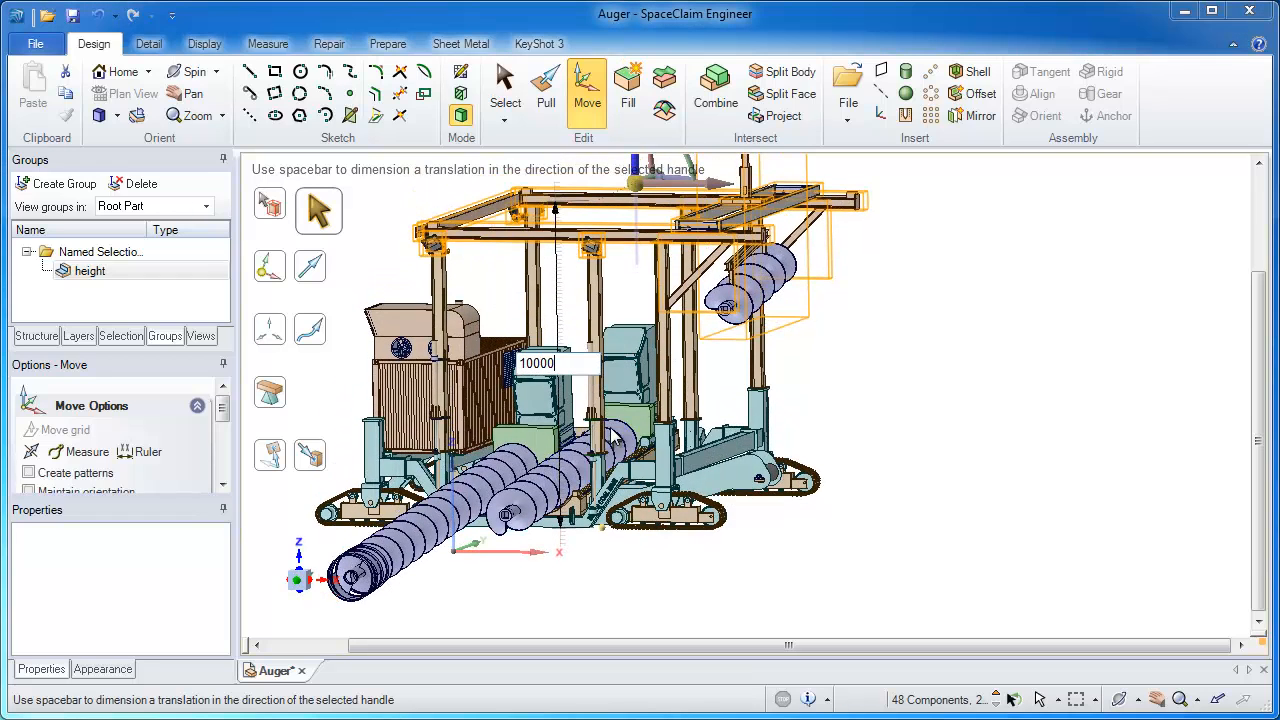
{"action": "key", "text": "Return"}
{"action": "left_click", "coordinate": [868, 360]}
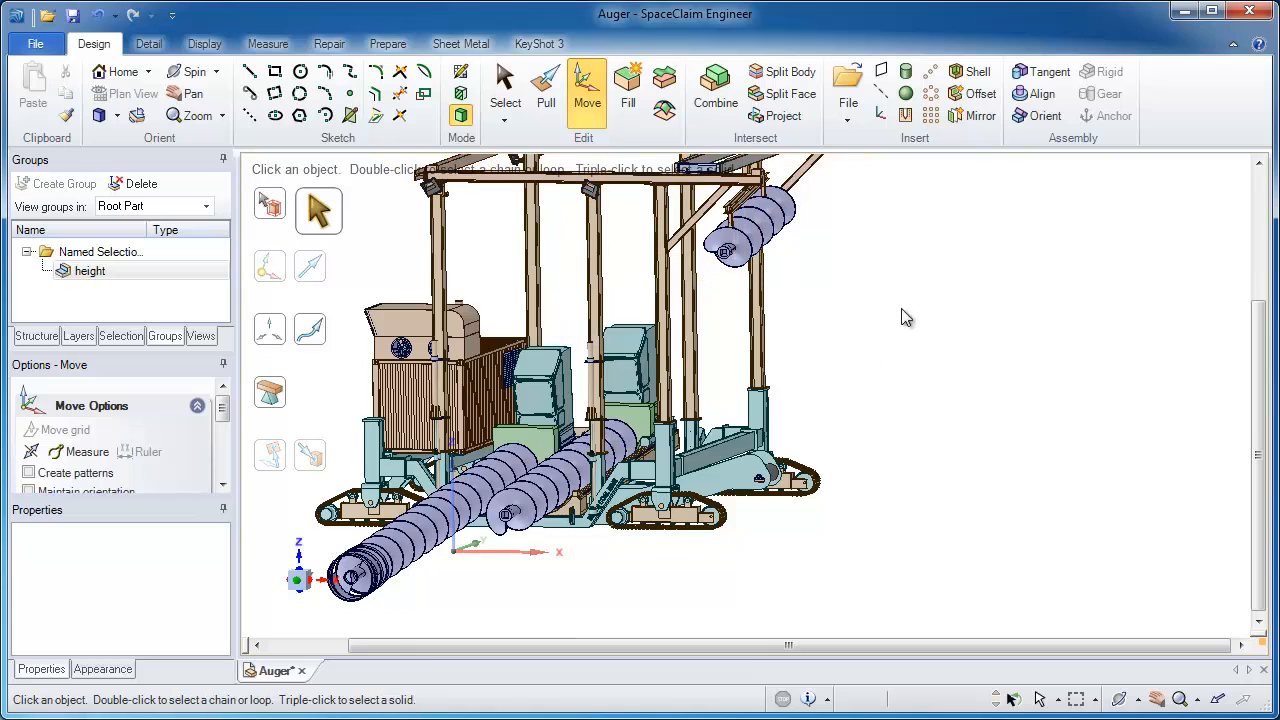
{"action": "middle_click_drag", "start_coordinate": [902, 310], "coordinate": [894, 395], "text": "ctrl"}
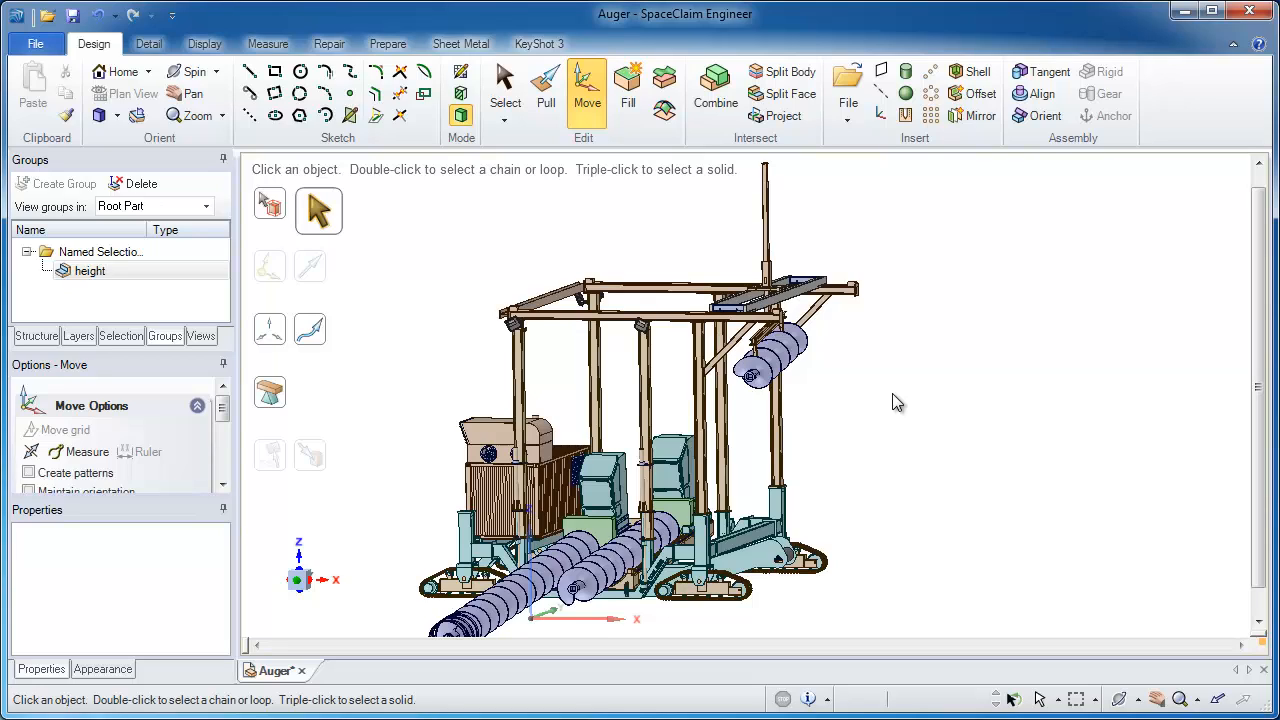
Step: Leave the Move tool for the Select tool and reselect the "height" group
{"action": "left_click", "coordinate": [508, 108]}
{"action": "middle_click_drag", "start_coordinate": [855, 281], "coordinate": [859, 284]}
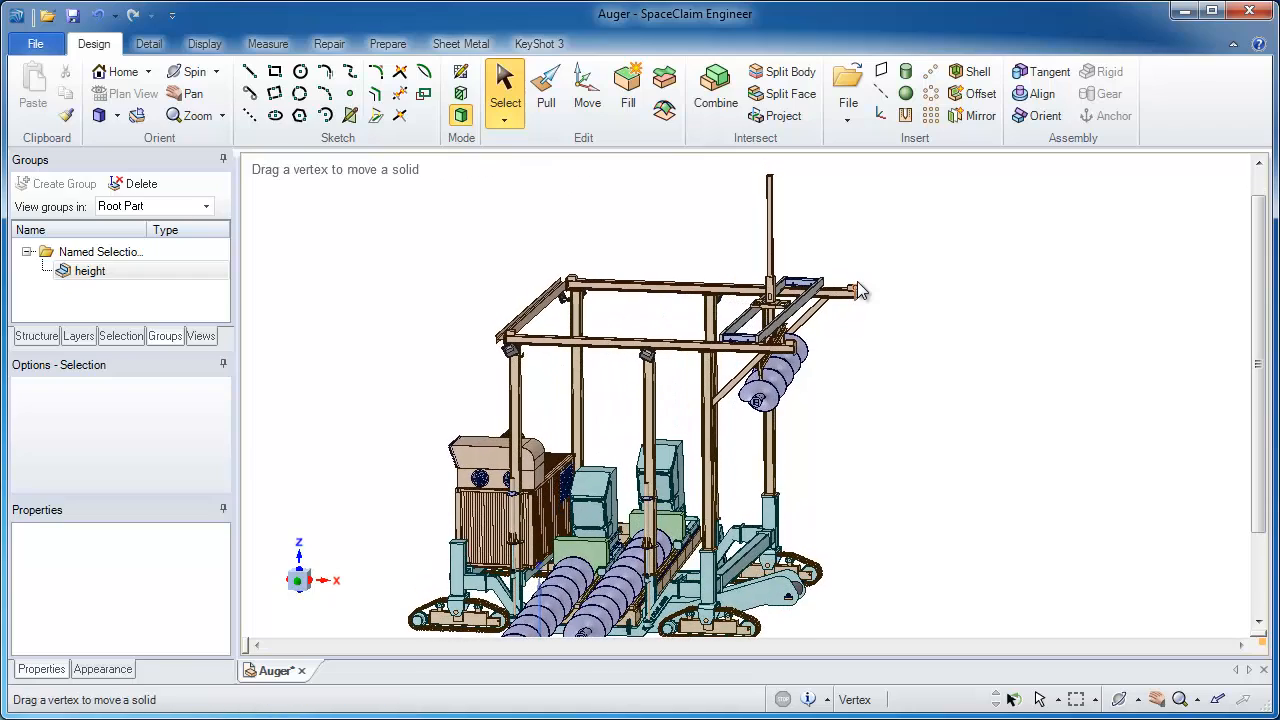
{"action": "left_click", "coordinate": [90, 271]}
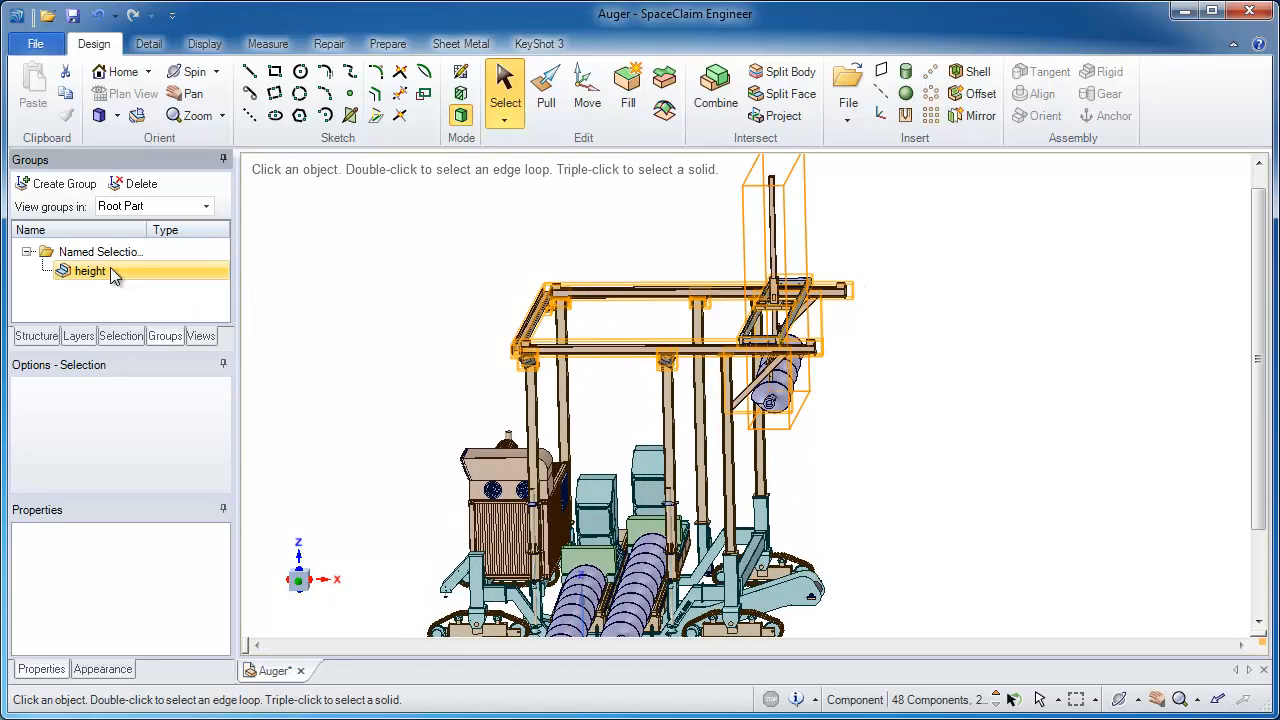